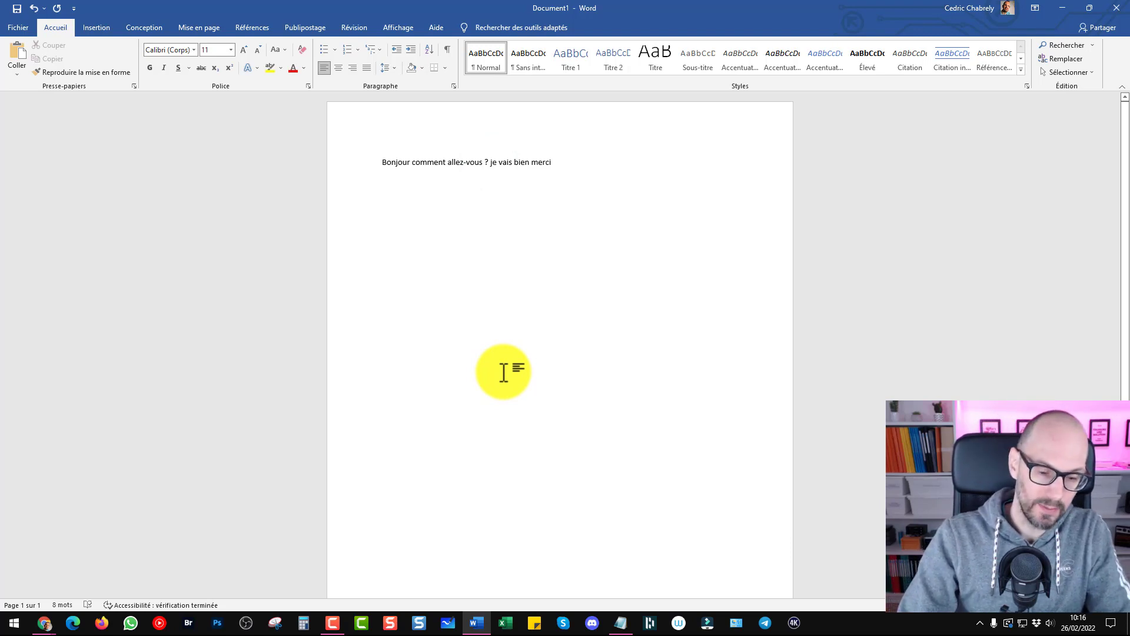
- Overwrite "allez-" with "merci " in the document's sentence
{"action": "key", "text": "BackSpace"}
{"action": "key", "text": "BackSpace"}
{"action": "key", "text": "BackSpace"}
{"action": "key", "text": "BackSpace"}
{"action": "key", "text": "BackSpace"}
{"action": "key", "text": "BackSpace"}
{"action": "type", "text": "merci "}
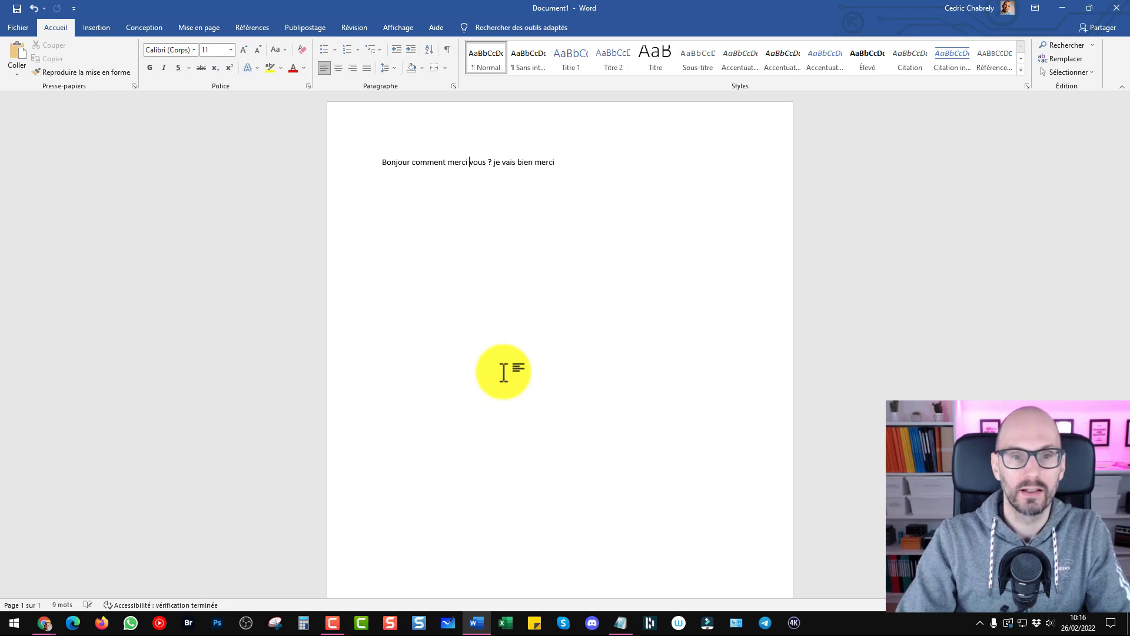
- Overwrite the rest of the sentence after "Bonjour comment merci" with "comment allez vous comment c'est possible."
{"action": "type", "text": "comment allez vou"}
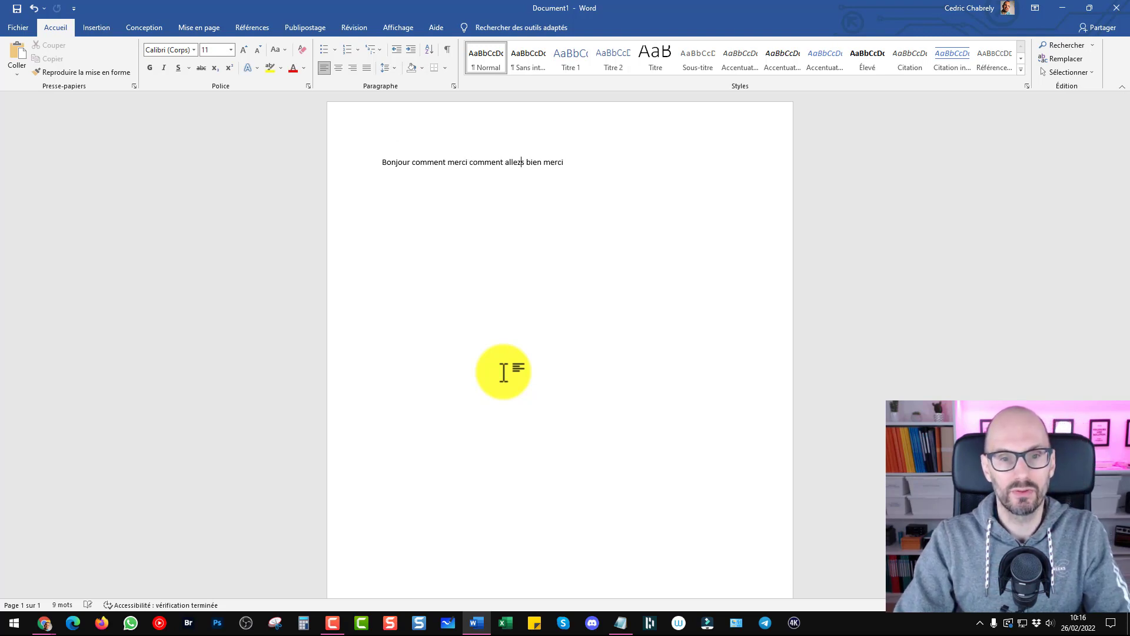
{"action": "type", "text": "s"}
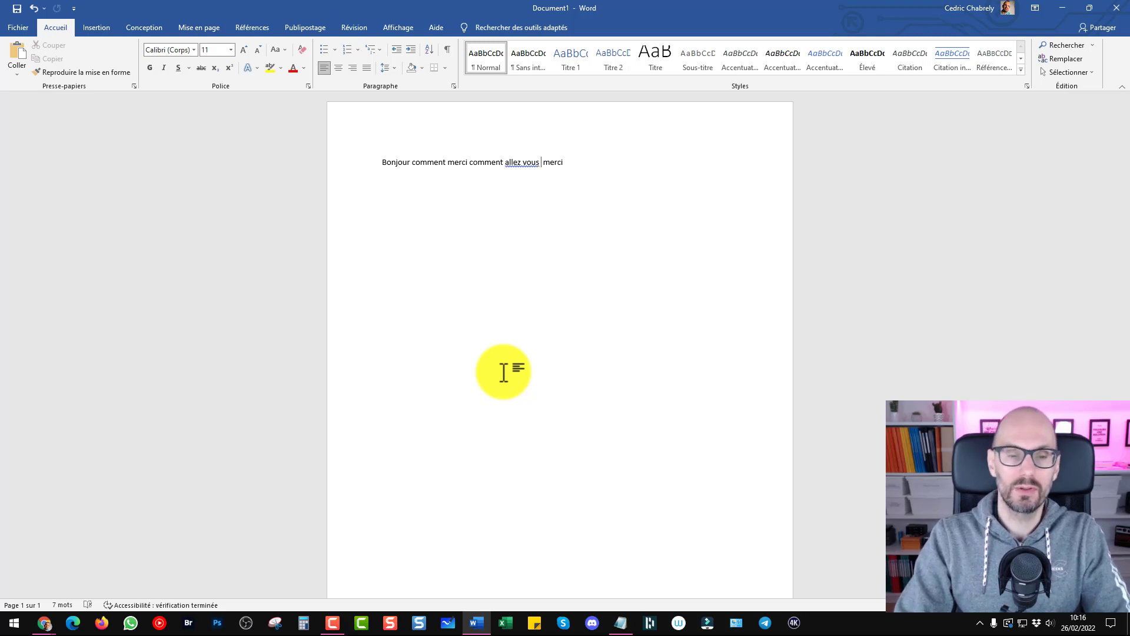
{"action": "type", "text": " comment"}
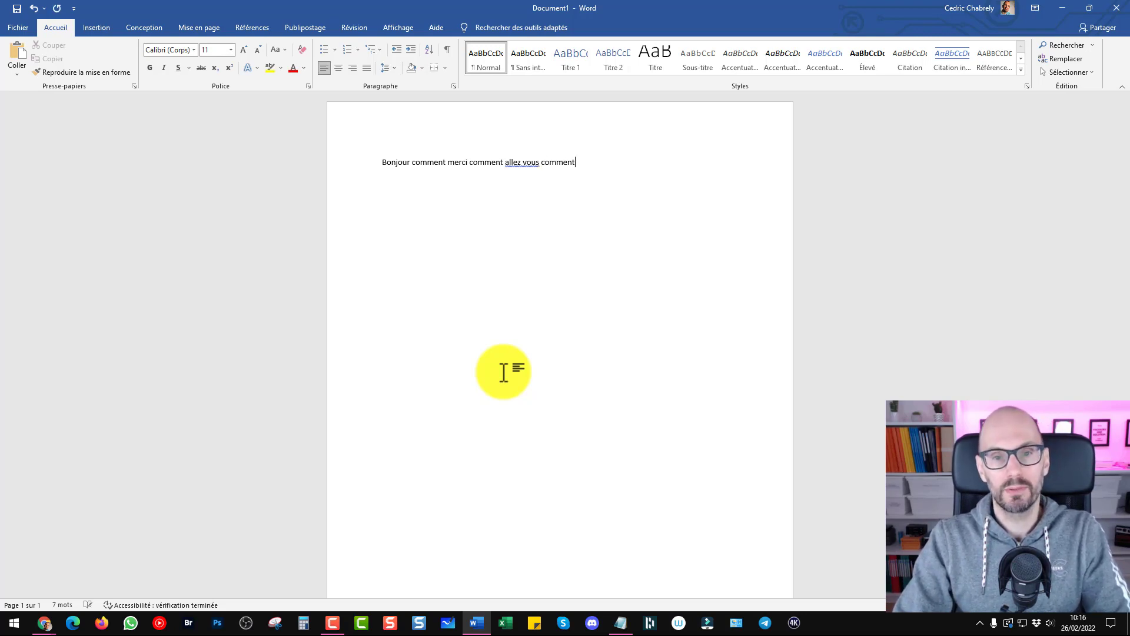
{"action": "type", "text": " c'est possi"}
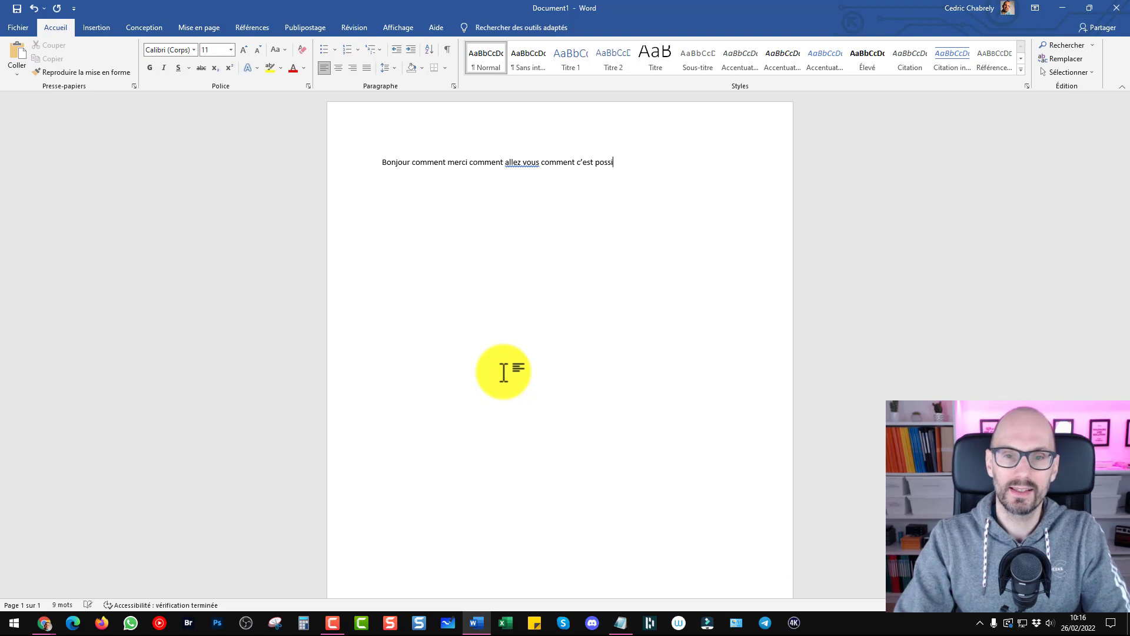
{"action": "type", "text": "ble."}
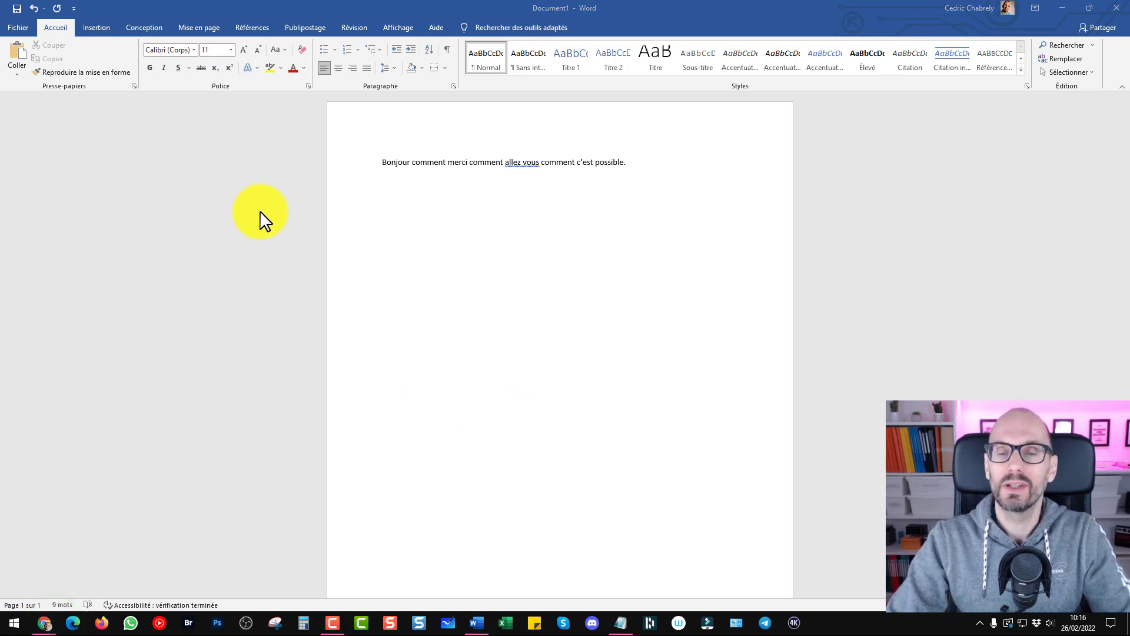
- Overwrite the text starting at "merci", right after "Bonjour comment", with "un mot "
{"action": "left_click", "coordinate": [449, 162]}
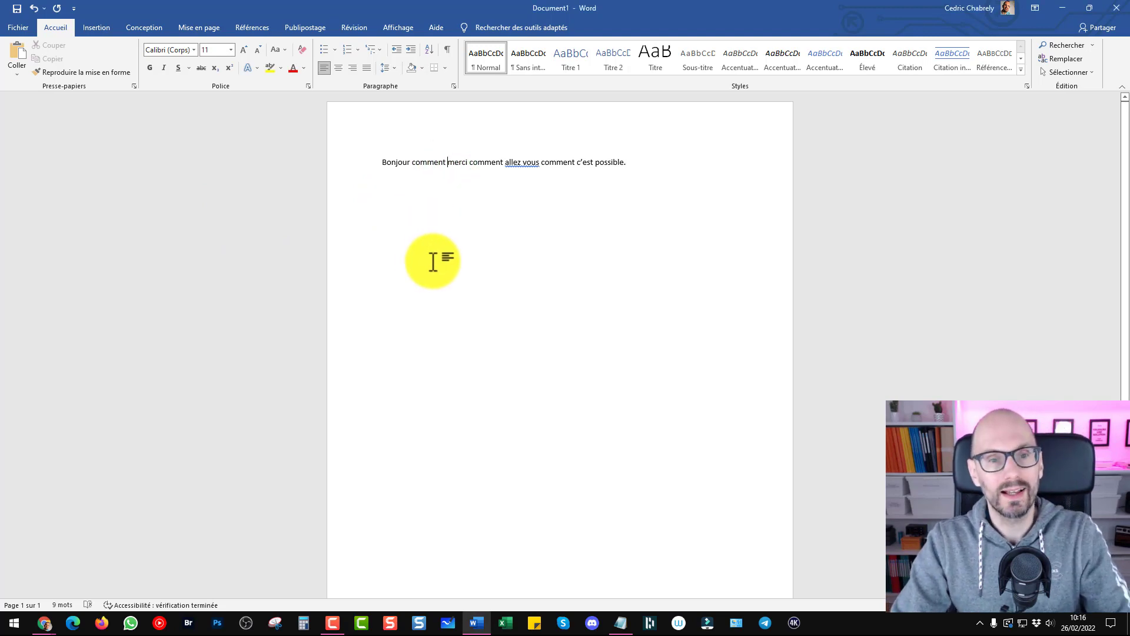
{"action": "key", "text": "Delete"}
{"action": "key", "text": "Delete"}
{"action": "key", "text": "Delete"}
{"action": "key", "text": "Delete"}
{"action": "key", "text": "Delete"}
{"action": "type", "text": "un "}
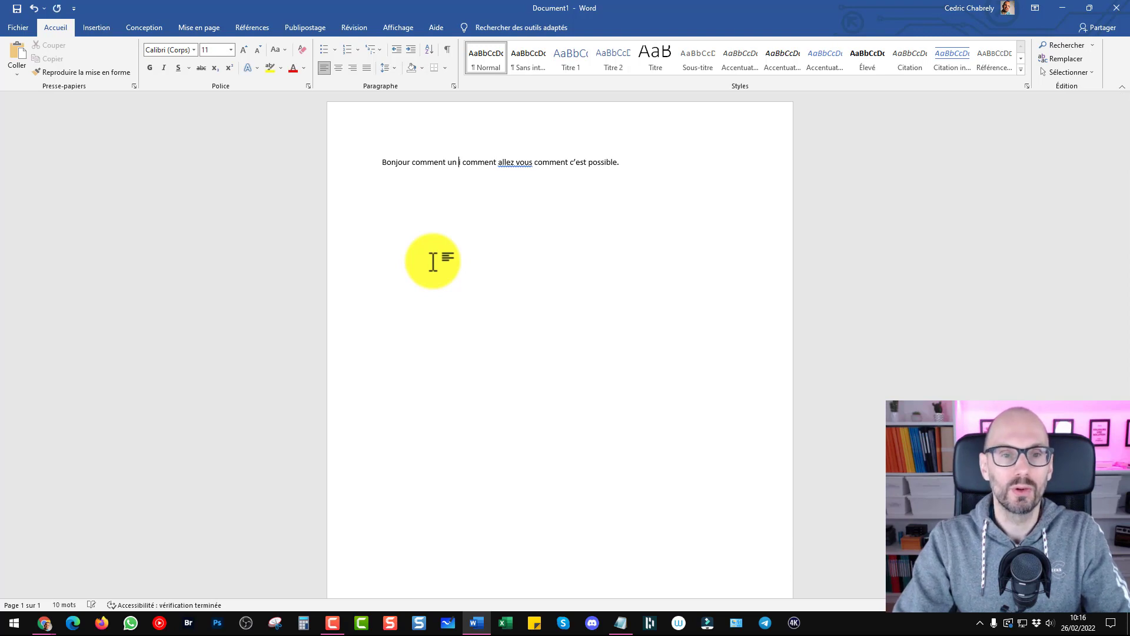
{"action": "type", "text": "mot"}
{"action": "key", "text": "Delete"}
{"action": "key", "text": "Delete"}
{"action": "key", "text": "Delete"}
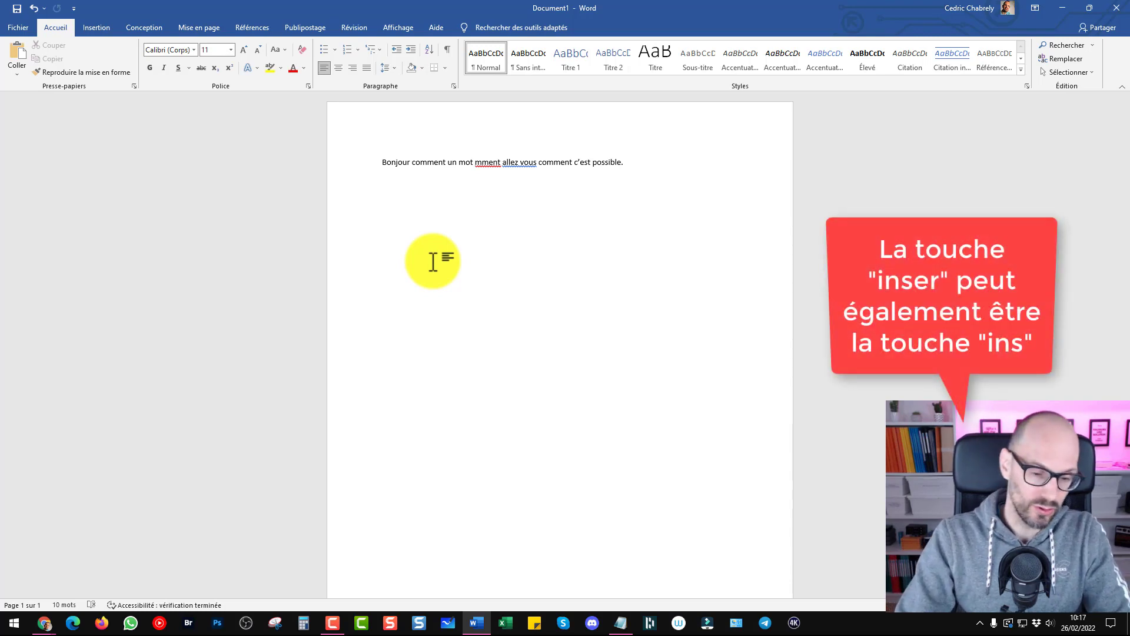
- In insert mode, add "ensuite mon texte " after "un mot" without replacing the following text
{"action": "type", "text": "ensuite "}
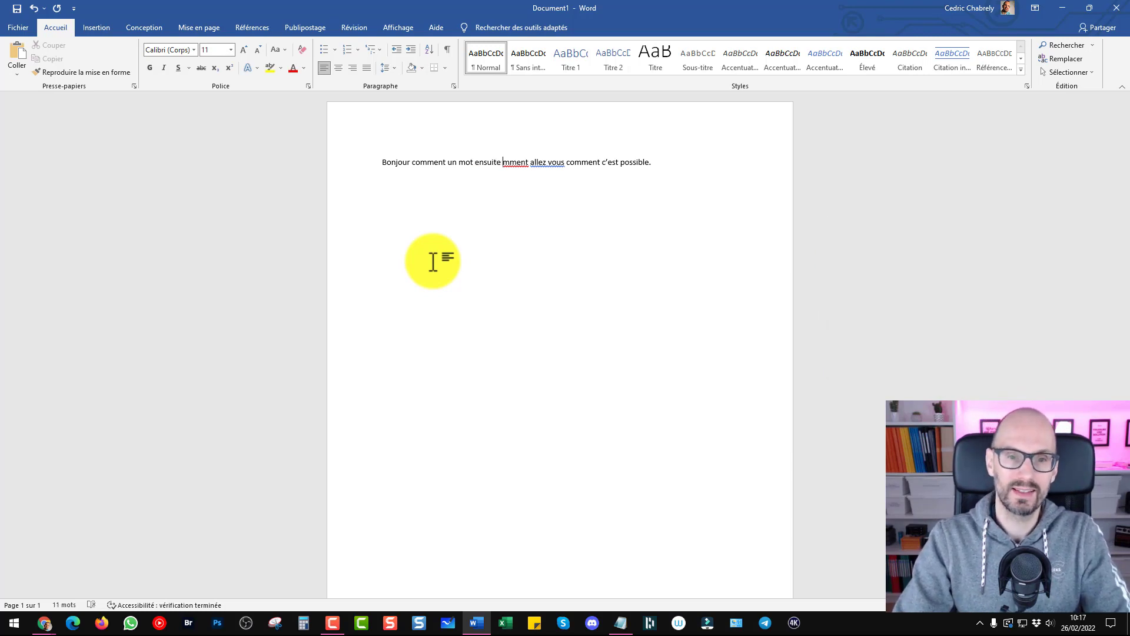
{"action": "type", "text": "mon texte"}
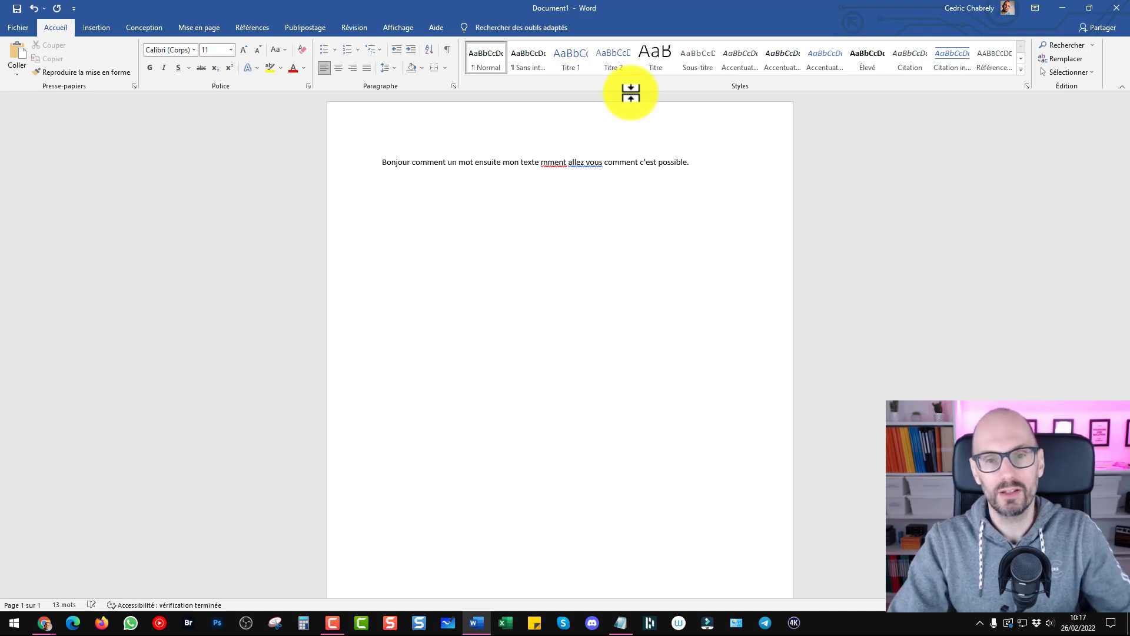
- In overtype mode, replace everything after "mon texte" with "en remplacant la suite du texte"
{"action": "key", "text": "Delete"}
{"action": "key", "text": "Delete"}
{"action": "key", "text": "Delete"}
{"action": "key", "text": "Delete"}
{"action": "key", "text": "Delete"}
{"action": "key", "text": "Delete"}
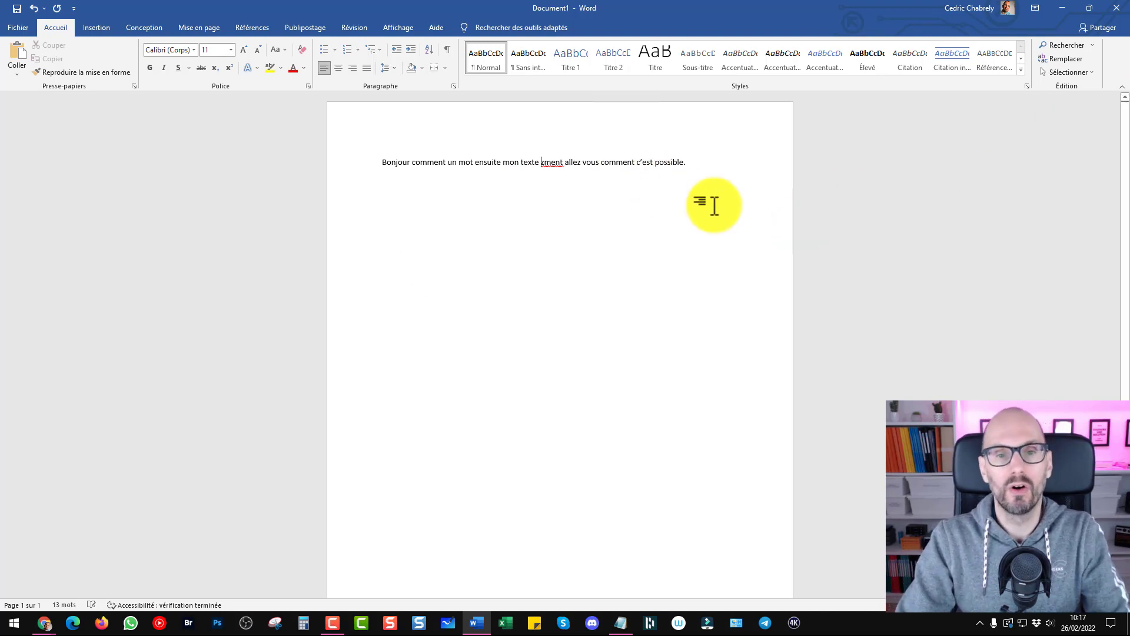
{"action": "type", "text": "en"}
{"action": "key", "text": "Delete"}
{"action": "key", "text": "Delete"}
{"action": "key", "text": "Delete"}
{"action": "key", "text": "Delete"}
{"action": "key", "text": "Delete"}
{"action": "type", "text": "rempa"}
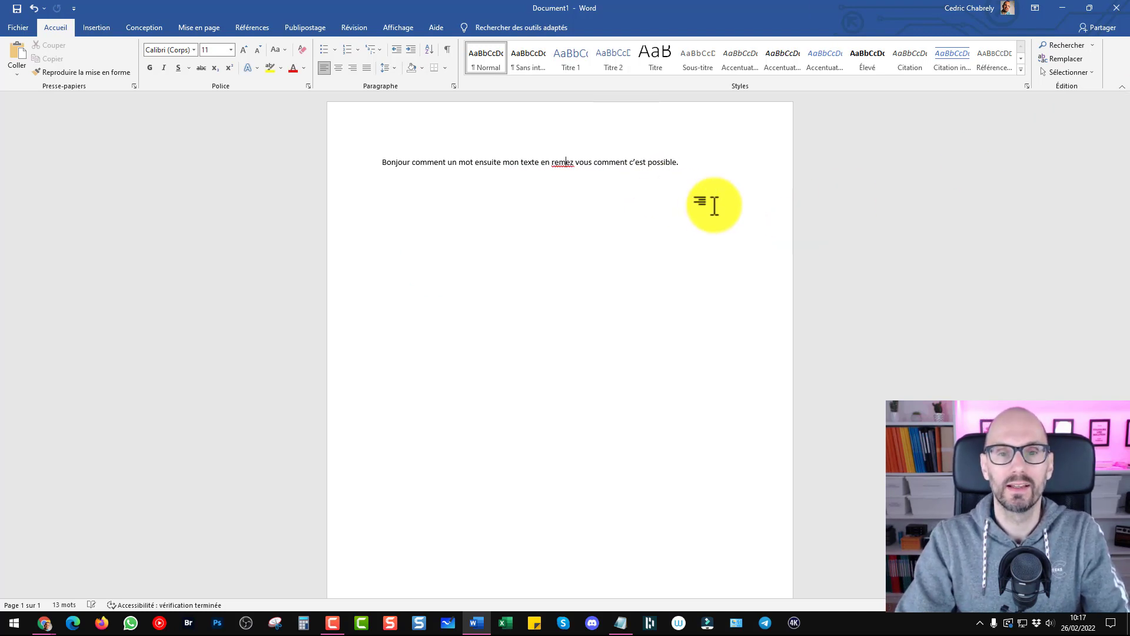
{"action": "key", "text": "Delete"}
{"action": "key", "text": "Delete"}
{"action": "key", "text": "Delete"}
{"action": "key", "text": "Delete"}
{"action": "type", "text": "ce"}
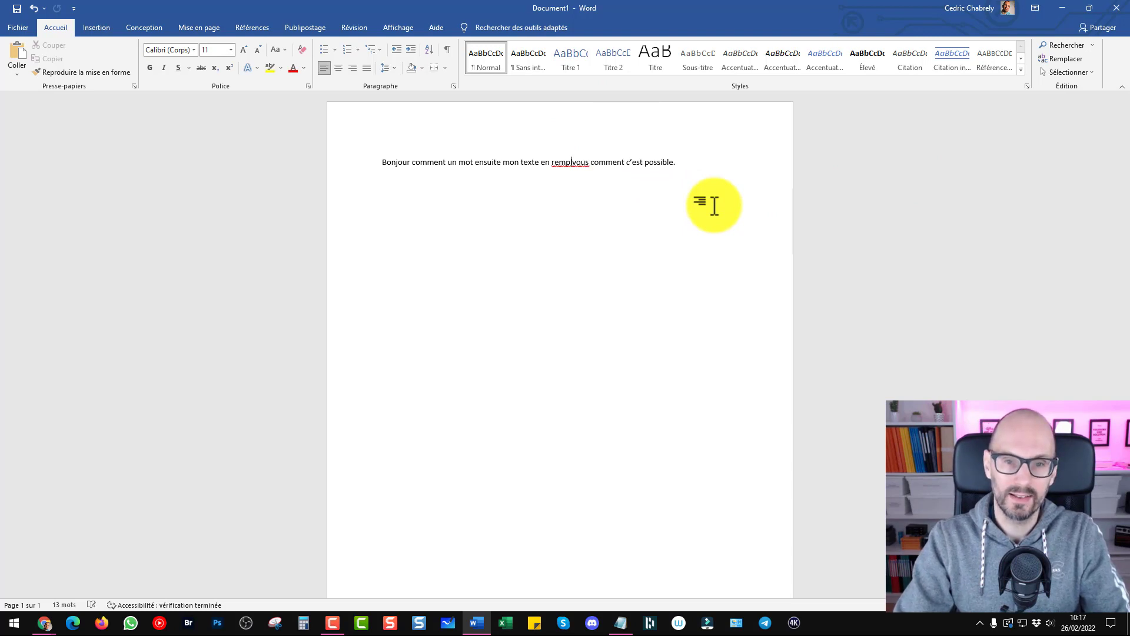
{"action": "key", "text": "BackSpace"}
{"action": "type", "text": "ant la suite dur t"}
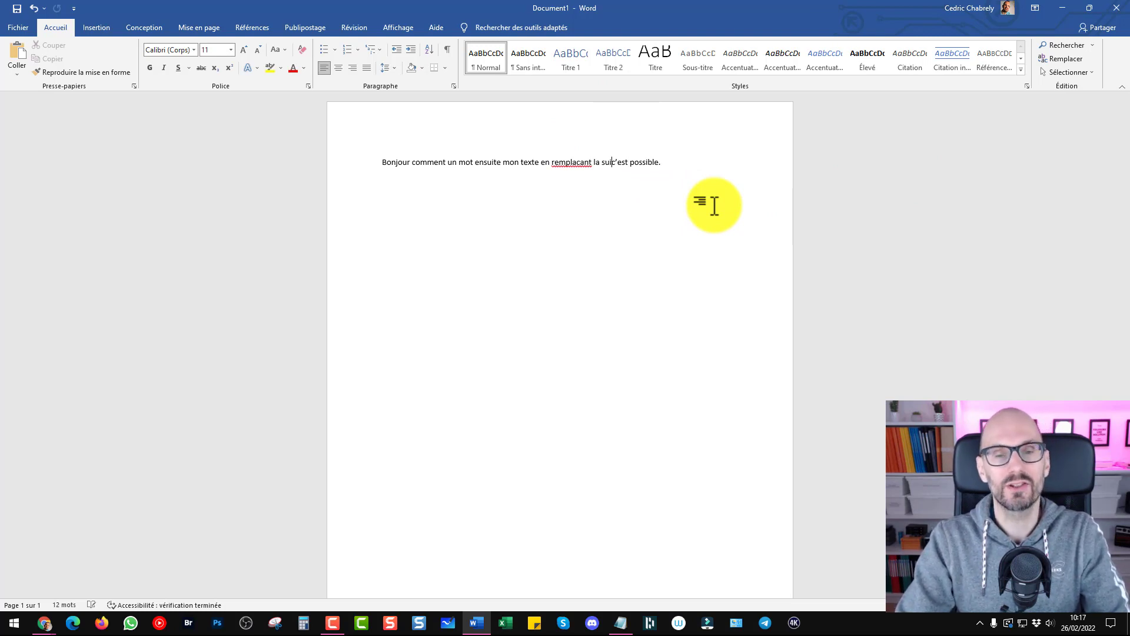
{"action": "key", "text": "Delete"}
{"action": "key", "text": "Delete"}
{"action": "key", "text": "BackSpace"}
{"action": "key", "text": "BackSpace"}
{"action": "key", "text": "BackSpace"}
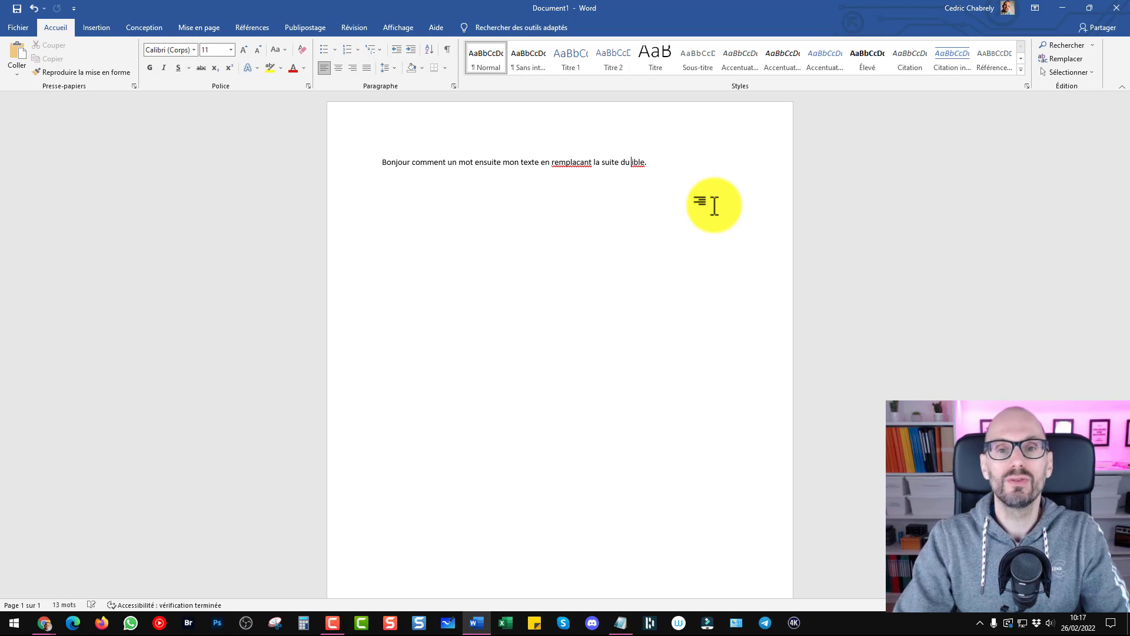
{"action": "type", "text": "texte"}
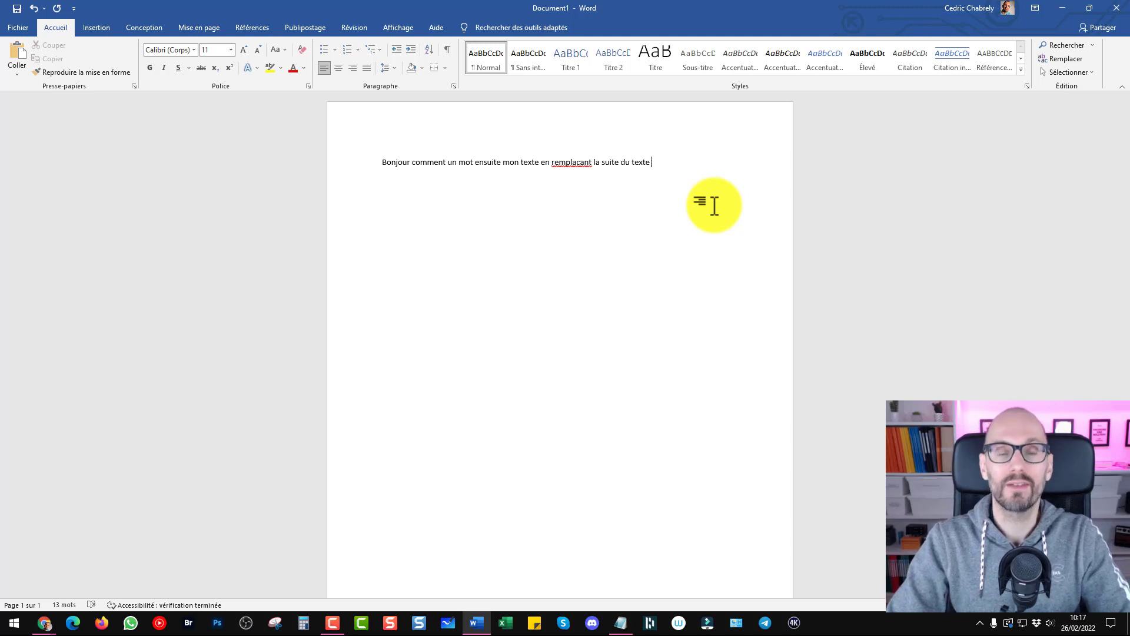
- Delete the whole sentence from the document
{"action": "left_click_drag", "start_coordinate": [518, 162], "coordinate": [356, 166]}
{"action": "key", "text": "Delete"}
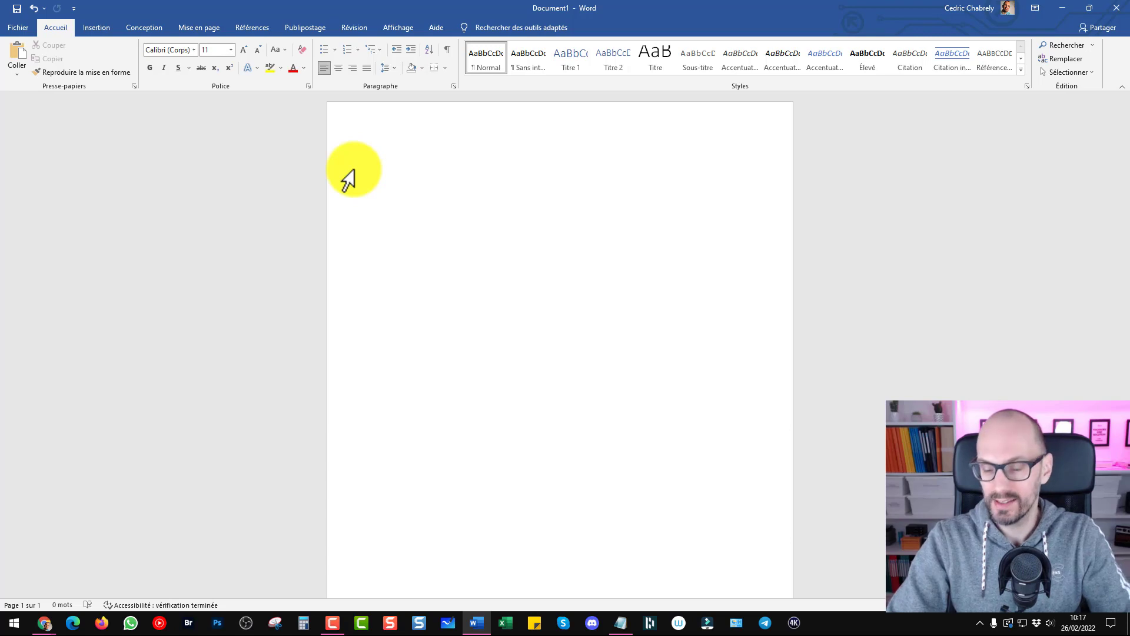
- Open the Windows on-screen keyboard (Clavier visuel) to locate the Ins key, and close it
{"action": "key", "text": "super"}
{"action": "type", "text": "c"}
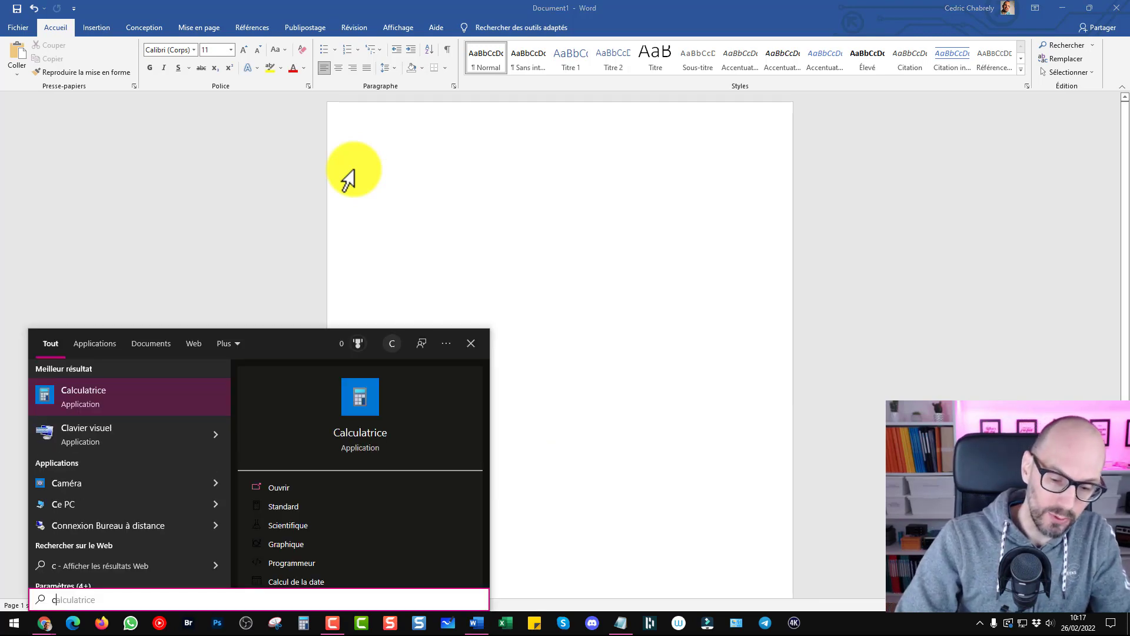
{"action": "type", "text": "la"}
{"action": "key", "text": "Return"}
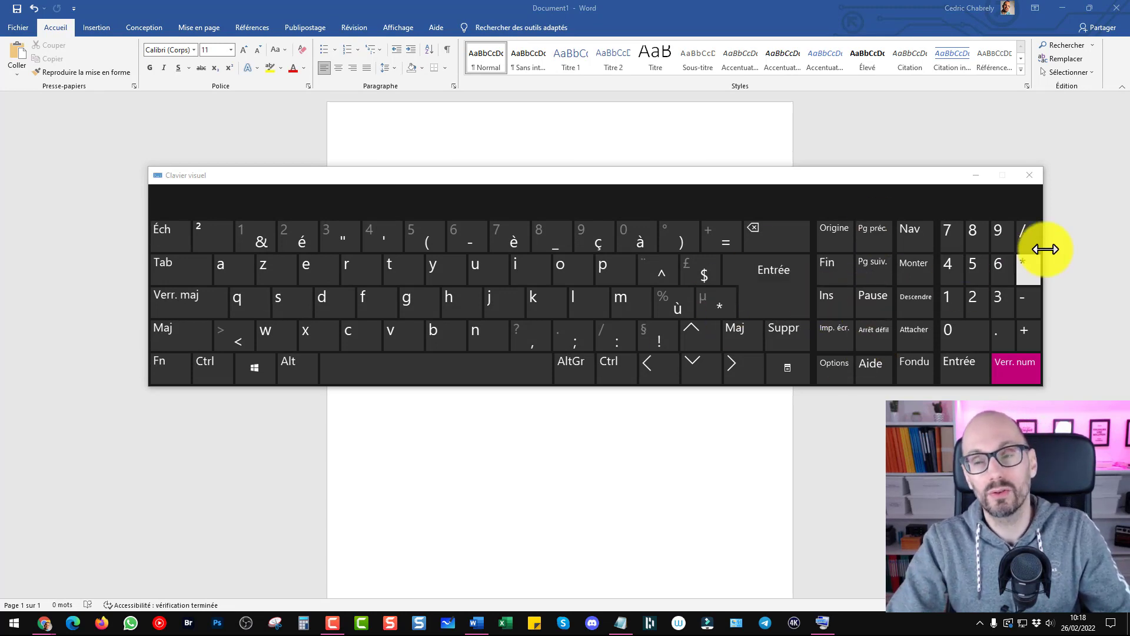
{"action": "left_click", "coordinate": [1027, 179]}
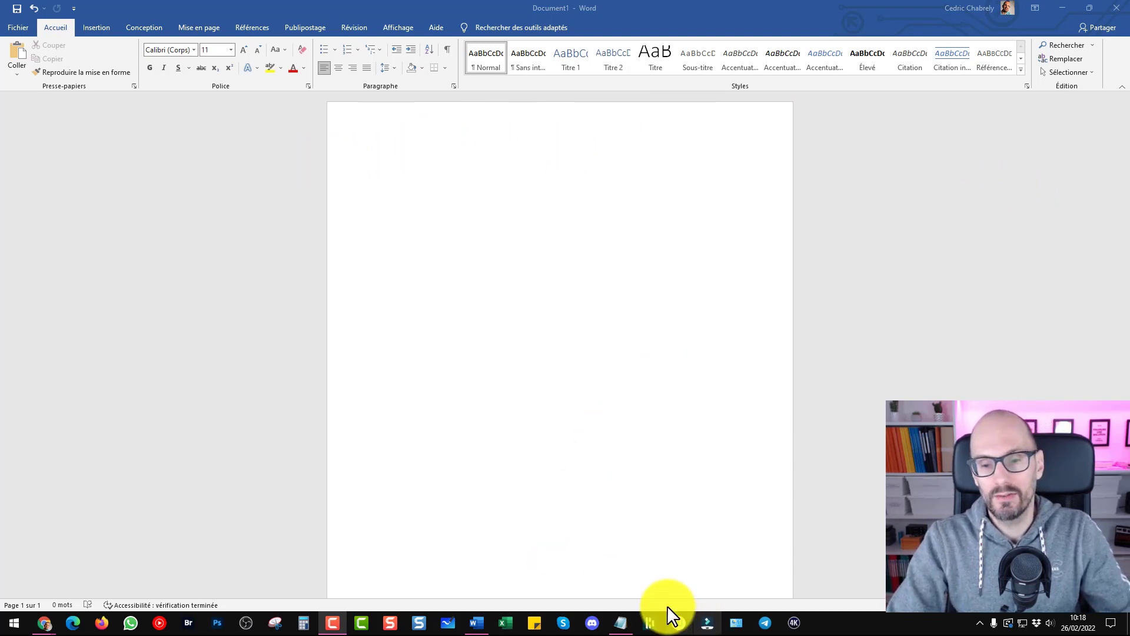
- Switch to Notepad and insert "bonjour con" after "Bonjour comment" in the existing line
{"action": "left_click", "coordinate": [620, 622]}
{"action": "left_click", "coordinate": [345, 111]}
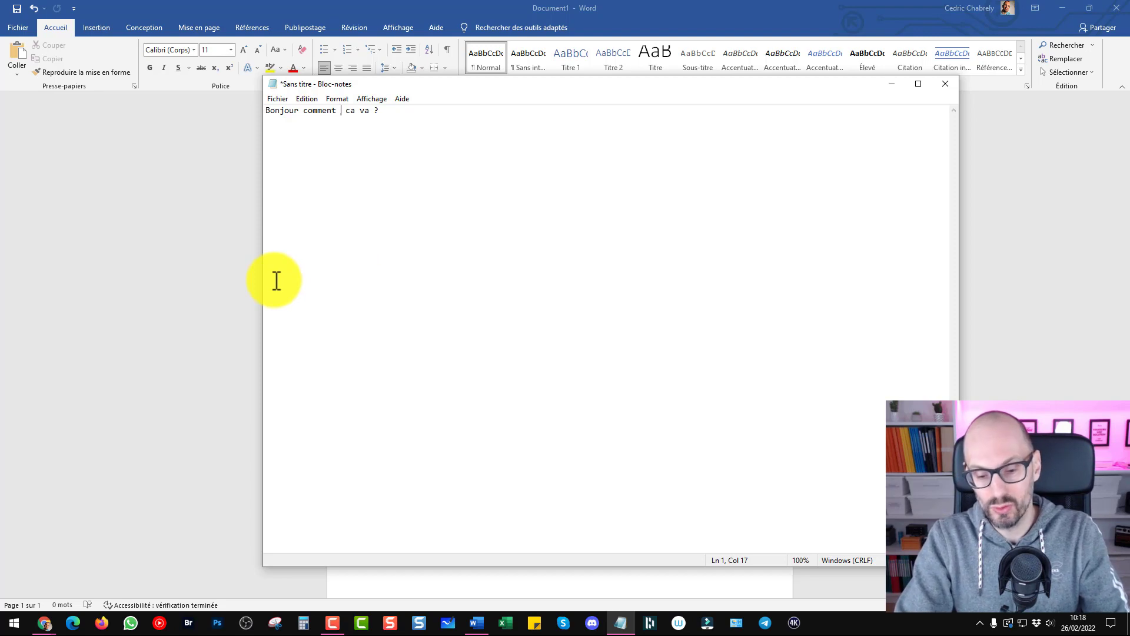
{"action": "type", "text": "bonjour"}
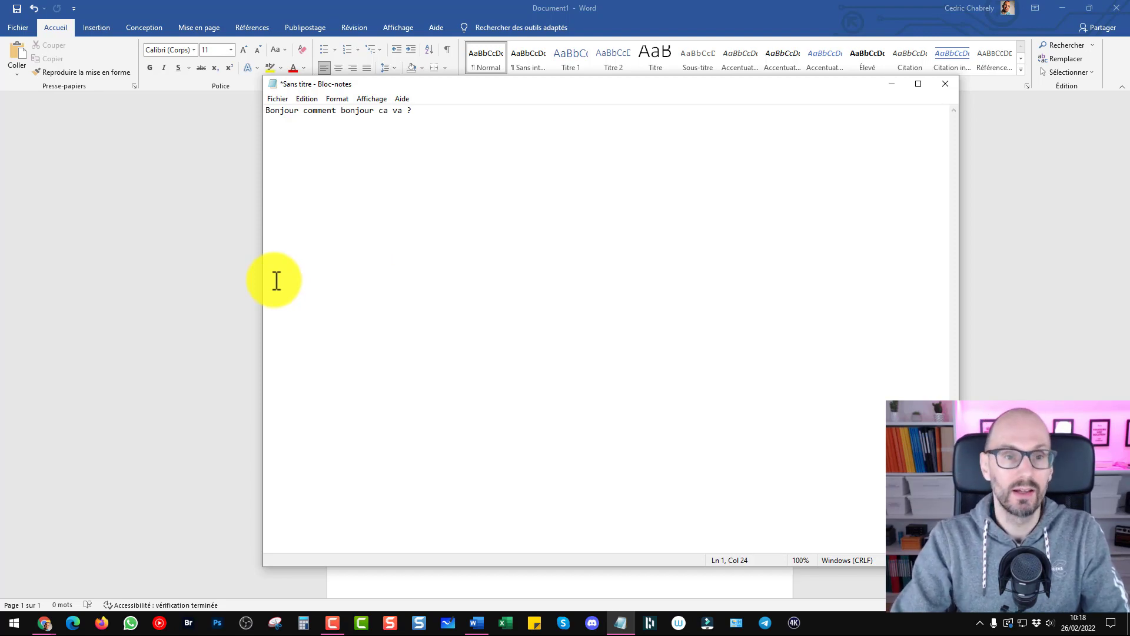
{"action": "type", "text": " con"}
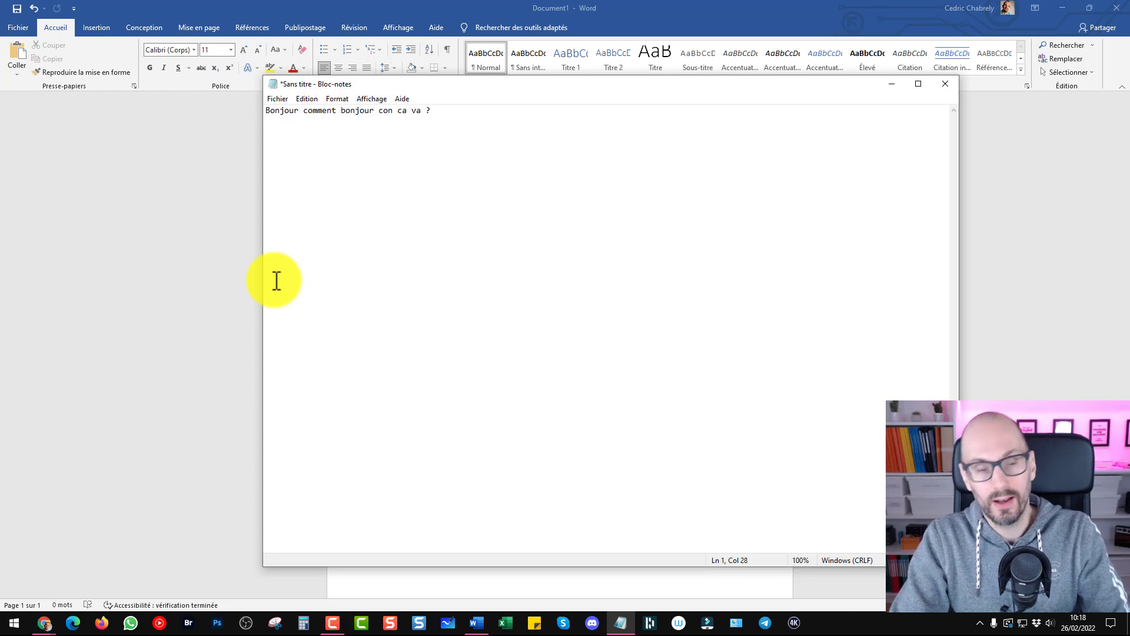
- Remove " con" from the Notepad line and close Notepad without saving
{"action": "key", "text": "BackSpace"}
{"action": "key", "text": "BackSpace"}
{"action": "key", "text": "BackSpace"}
{"action": "key", "text": "BackSpace"}
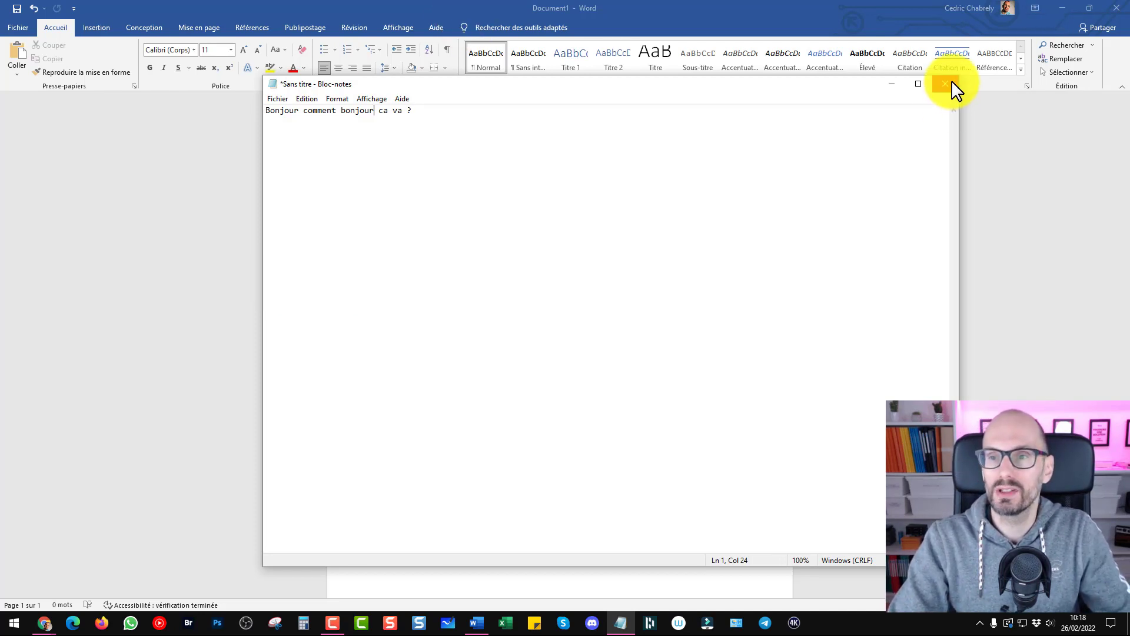
{"action": "left_click", "coordinate": [946, 84]}
{"action": "left_click", "coordinate": [565, 322]}
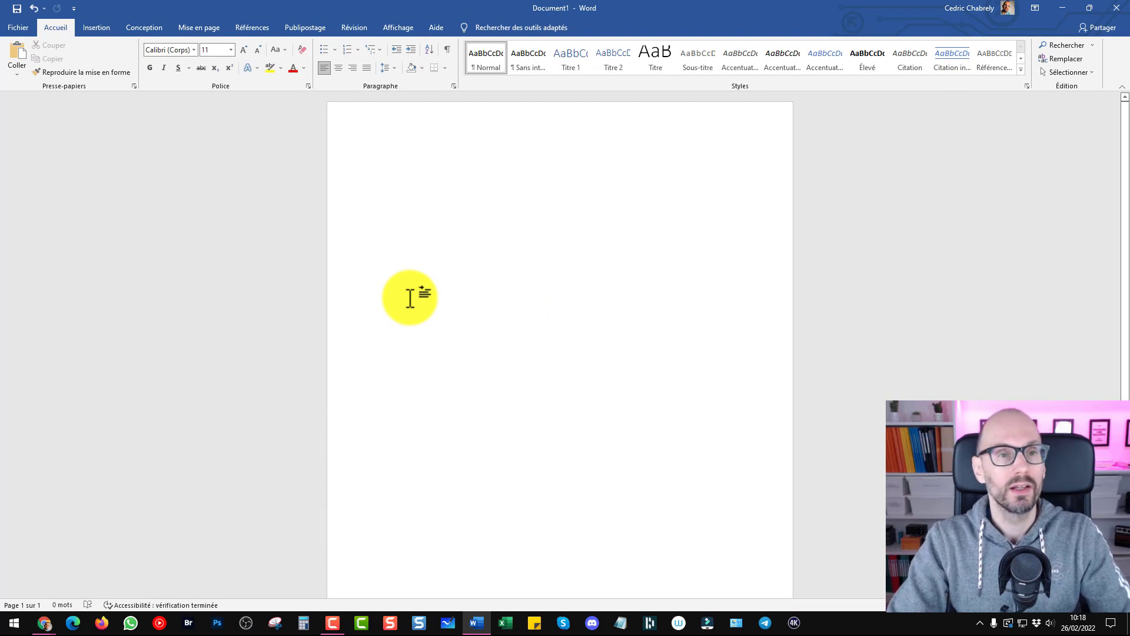
- Turn off "Utiliser la touche Inser pour contrôler le mode Refrappe" and "Utiliser le mode Refrappe" in Word's advanced editing options
{"action": "left_click", "coordinate": [17, 27]}
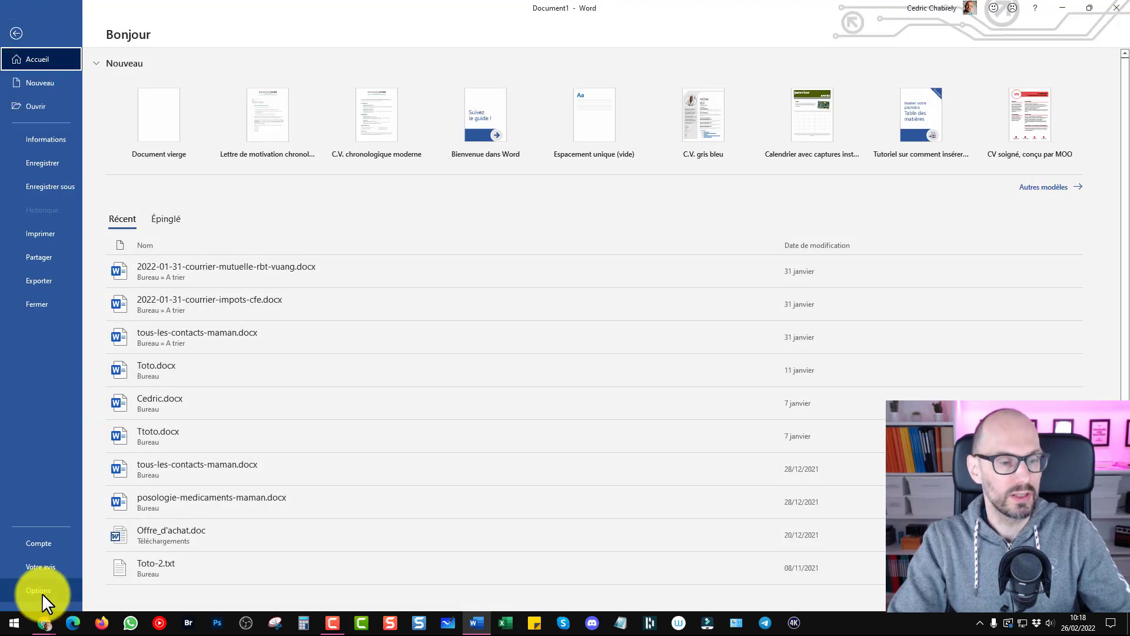
{"action": "left_click", "coordinate": [41, 592]}
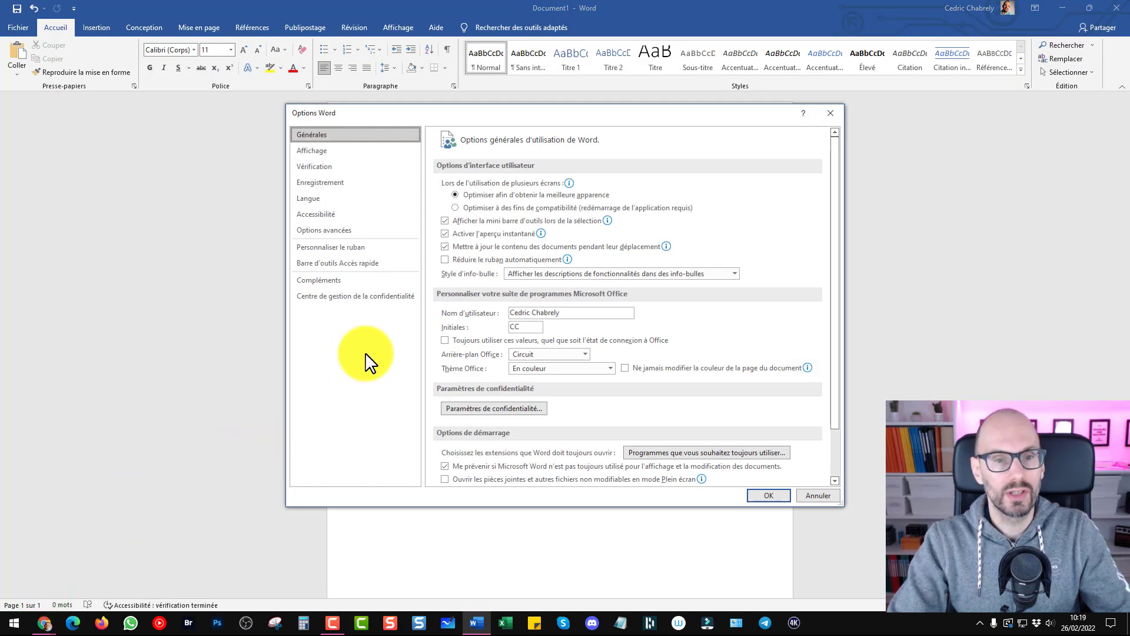
{"action": "left_click", "coordinate": [344, 229]}
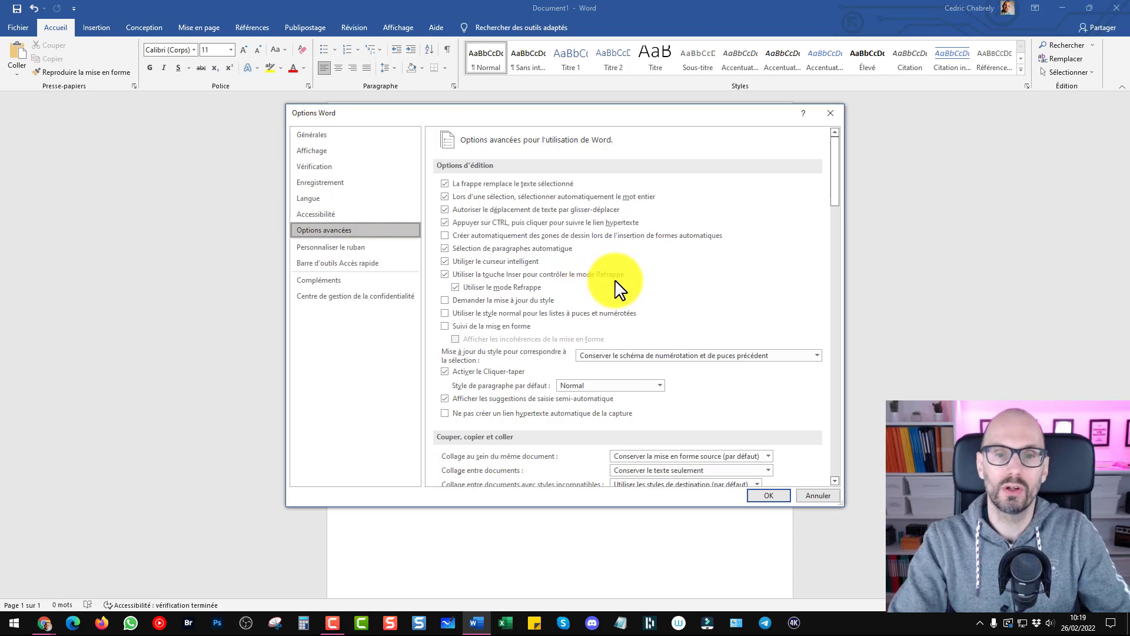
{"action": "left_click", "coordinate": [445, 275]}
{"action": "left_click", "coordinate": [455, 288]}
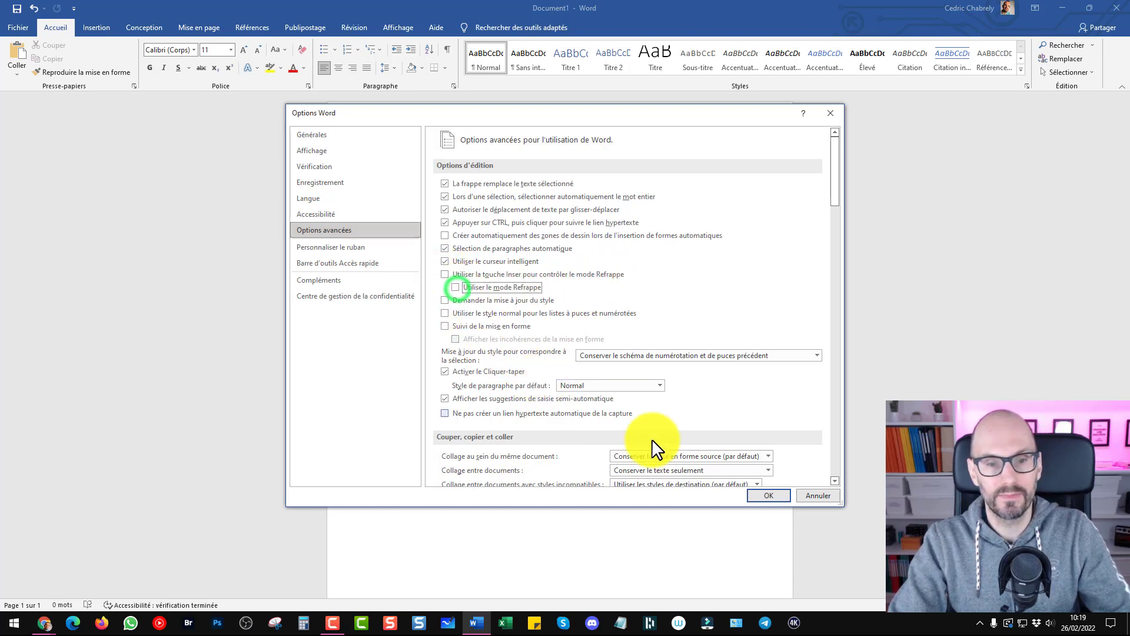
{"action": "left_click", "coordinate": [770, 495]}
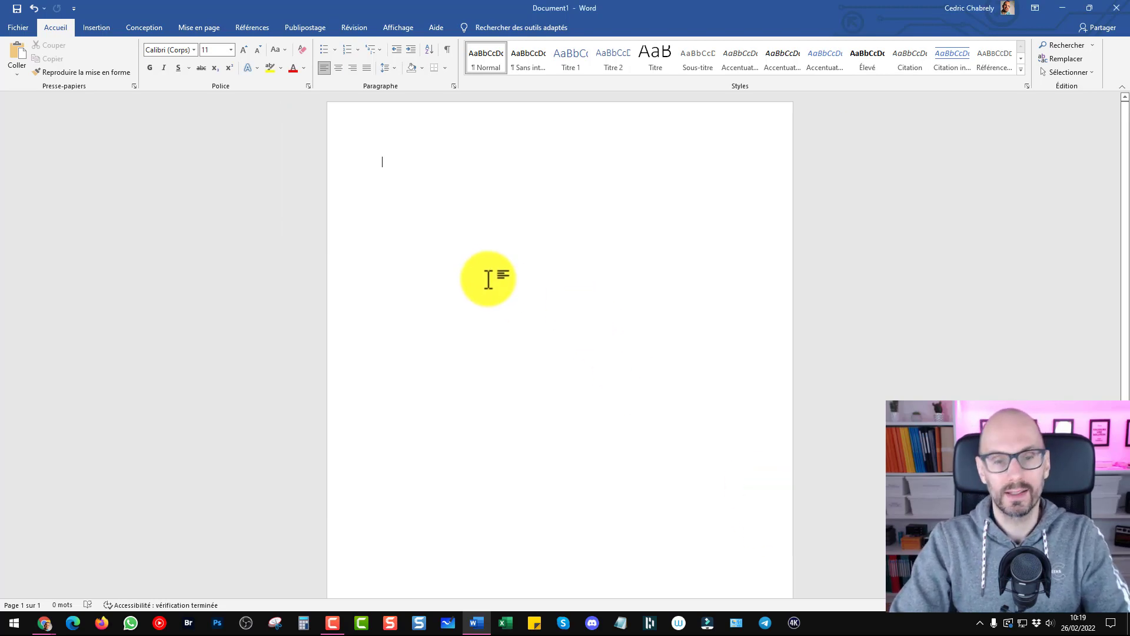
- Write "Bonjour comment-allez vous" in the empty document and insert "ca va ? " right after "Bonjour"
{"action": "type", "text": "Bonjour "}
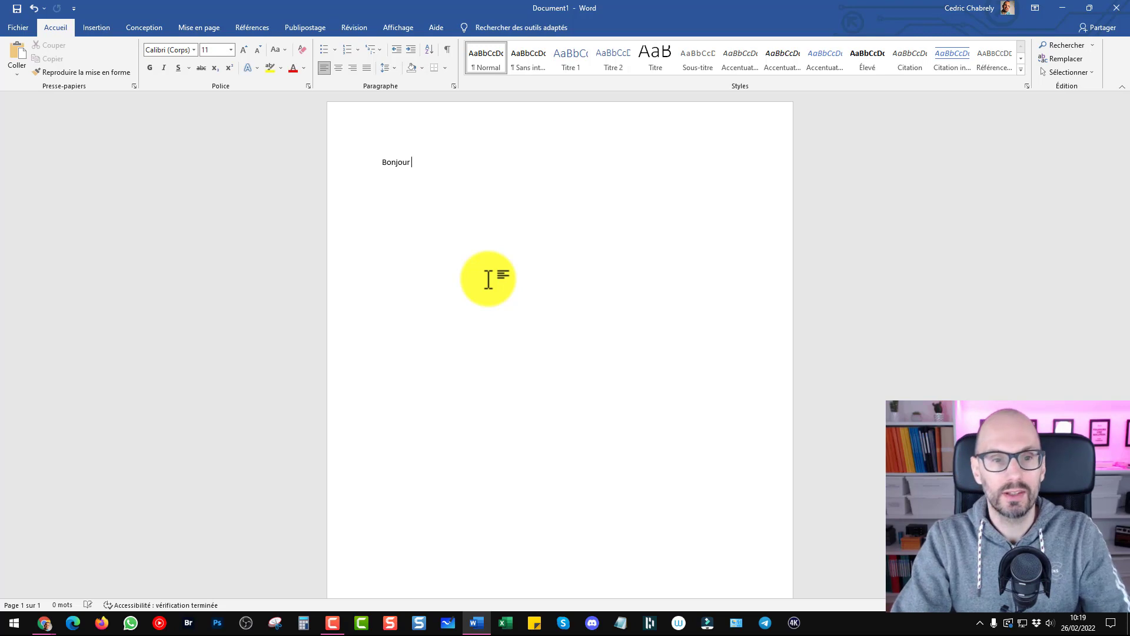
{"action": "type", "text": "comment-"}
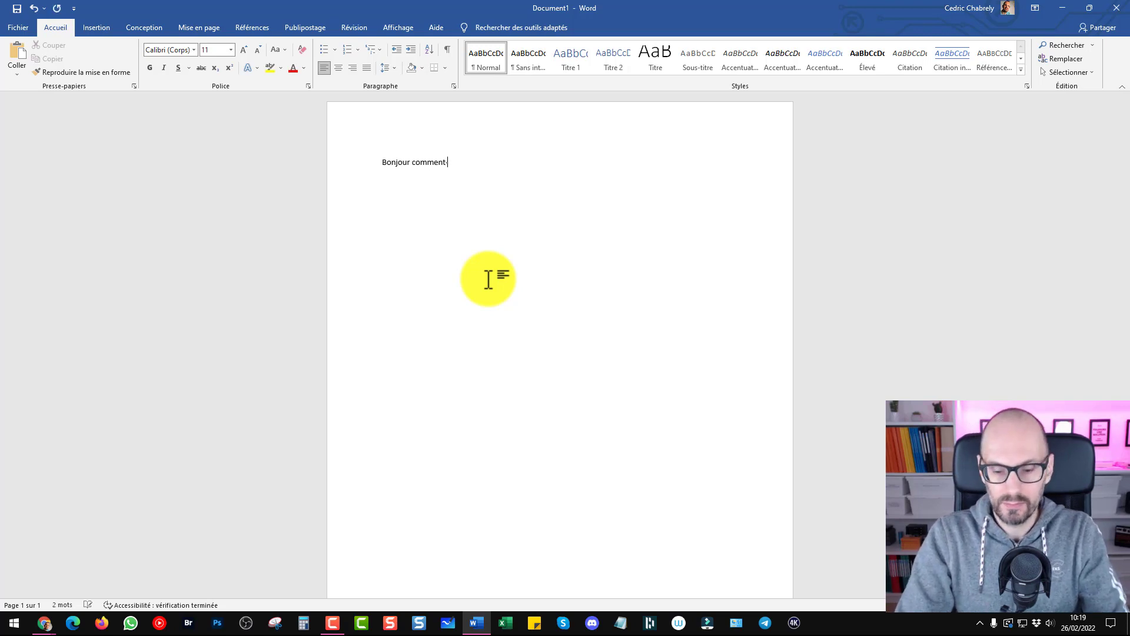
{"action": "type", "text": "allez vous"}
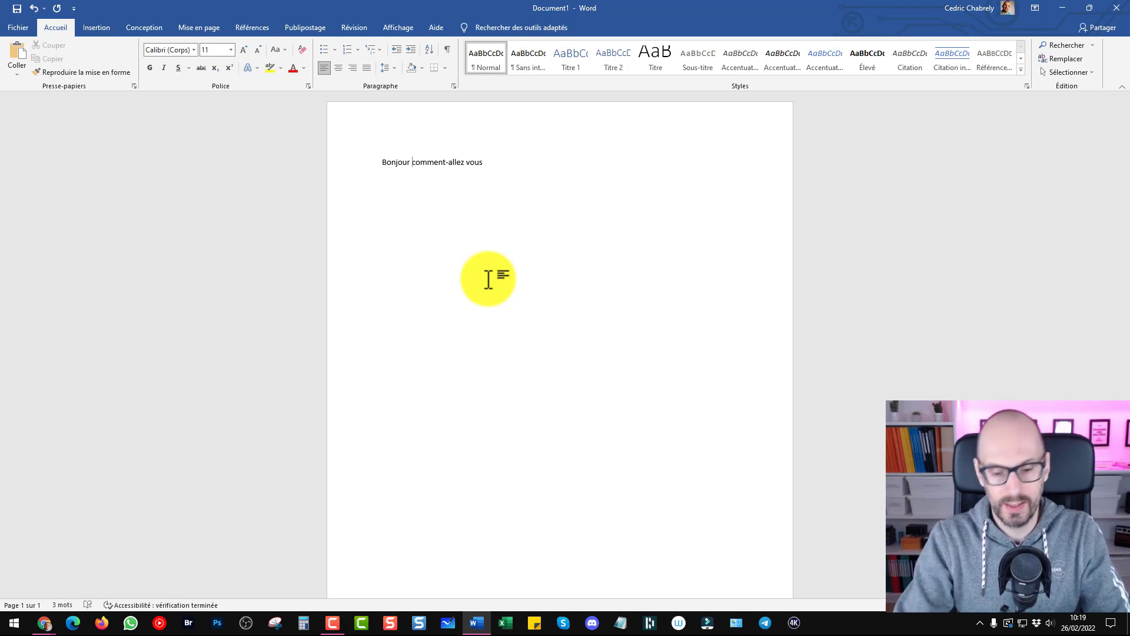
{"action": "type", "text": "ca va ? "}
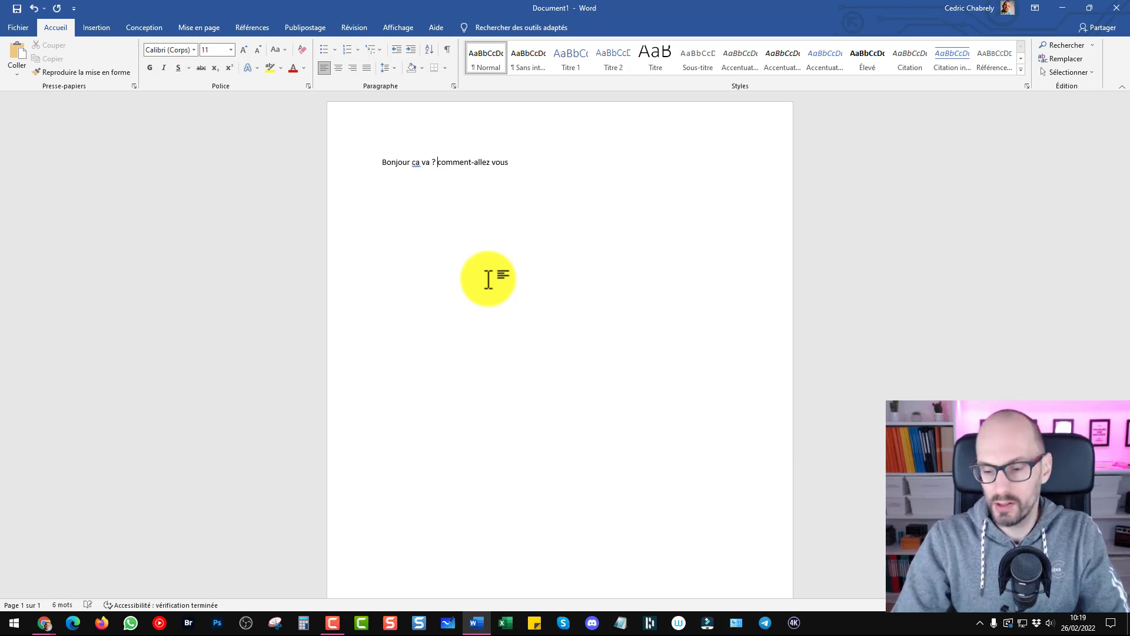
- Insert " merci" after "ca va ?" in the sentence and close the Word document without saving
{"action": "type", "text": " merci"}
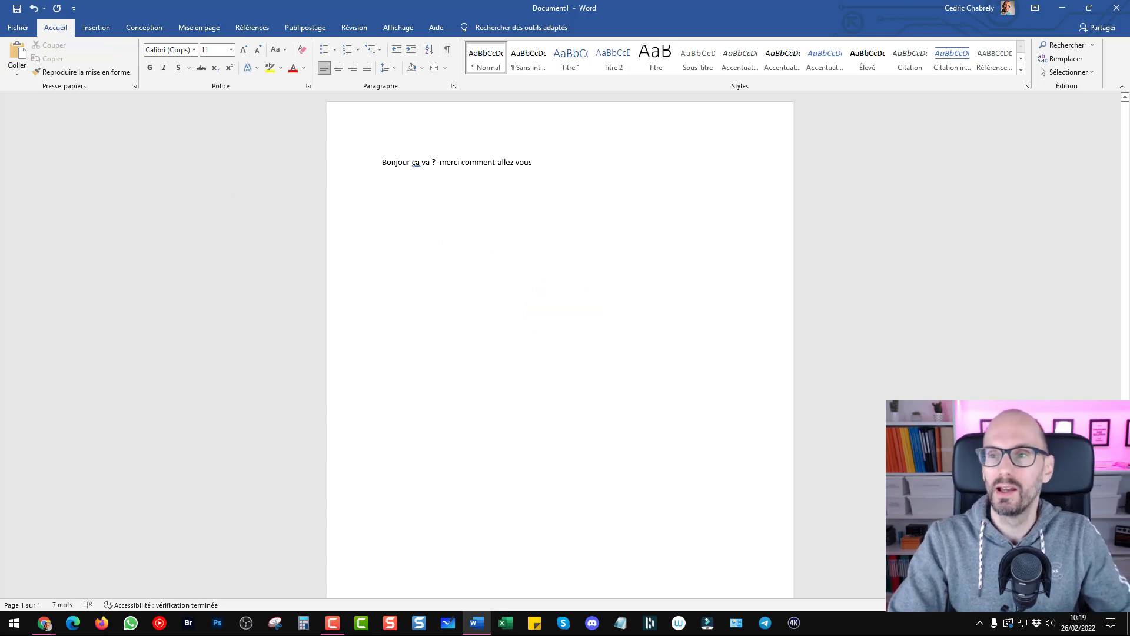
{"action": "left_click", "coordinate": [1117, 7]}
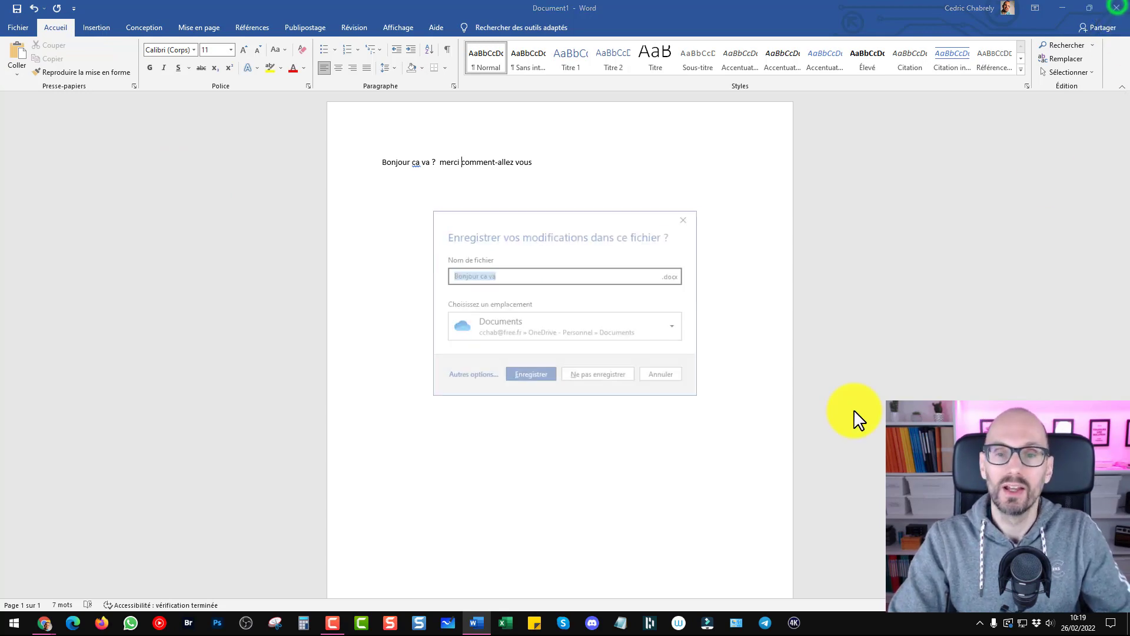
{"action": "left_click", "coordinate": [608, 377]}
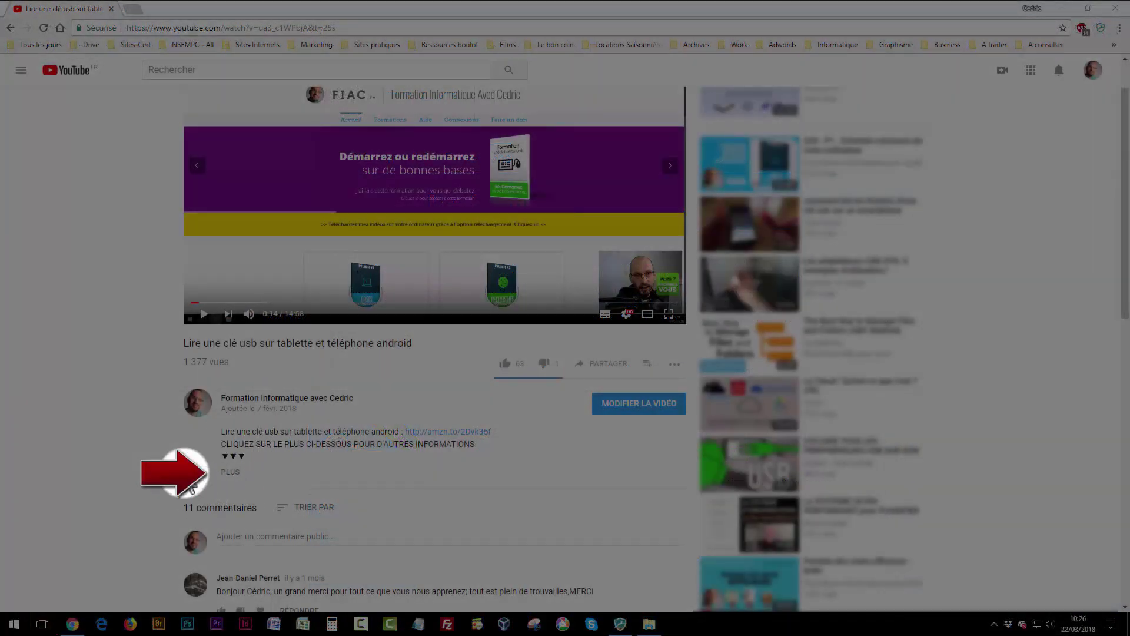
- Switch to the YouTube video page in the browser and expand the video's full description
{"action": "left_click", "coordinate": [231, 472]}
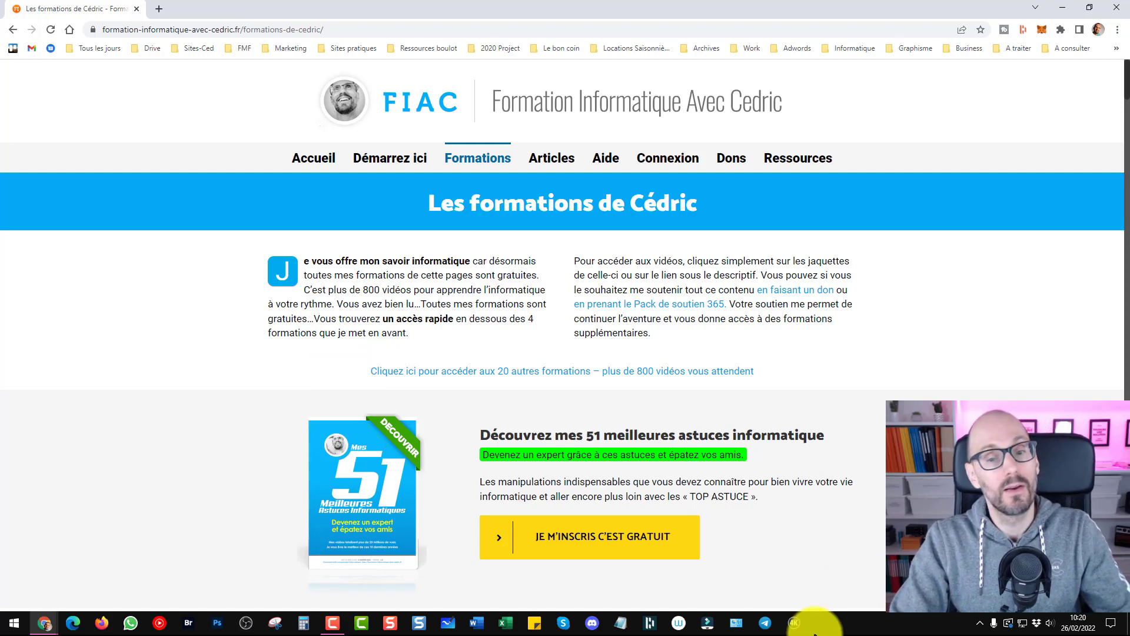
- On the training website, view the free sign-up form for "Mes 51 meilleures astuces informatiques" and dismiss it without filling it in
{"action": "left_click", "coordinate": [584, 547]}
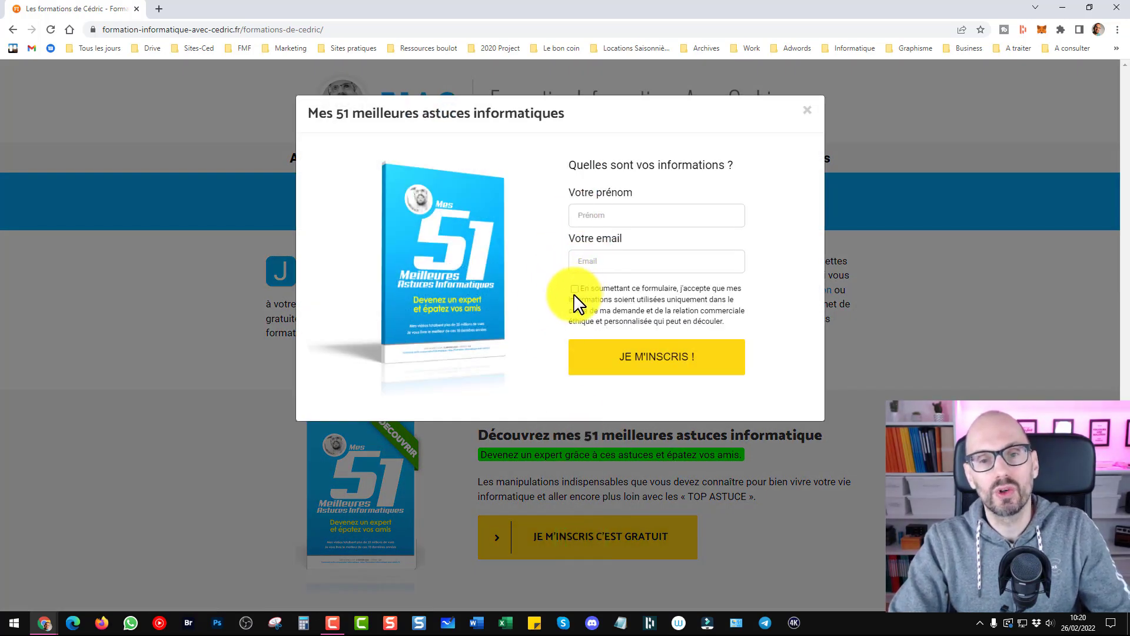
{"action": "left_click", "coordinate": [805, 113]}
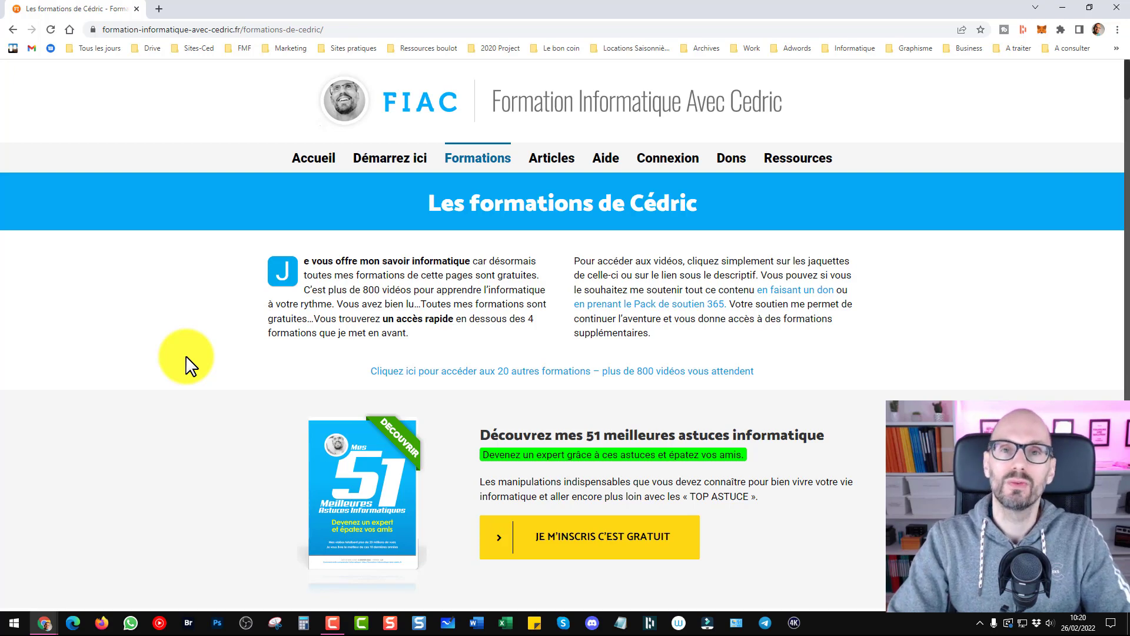
- Look through the course lists and descriptions on the "Formations" page and go to the website's home page
{"action": "scroll", "coordinate": [188, 365], "scroll_direction": "down", "scroll_amount": 8}
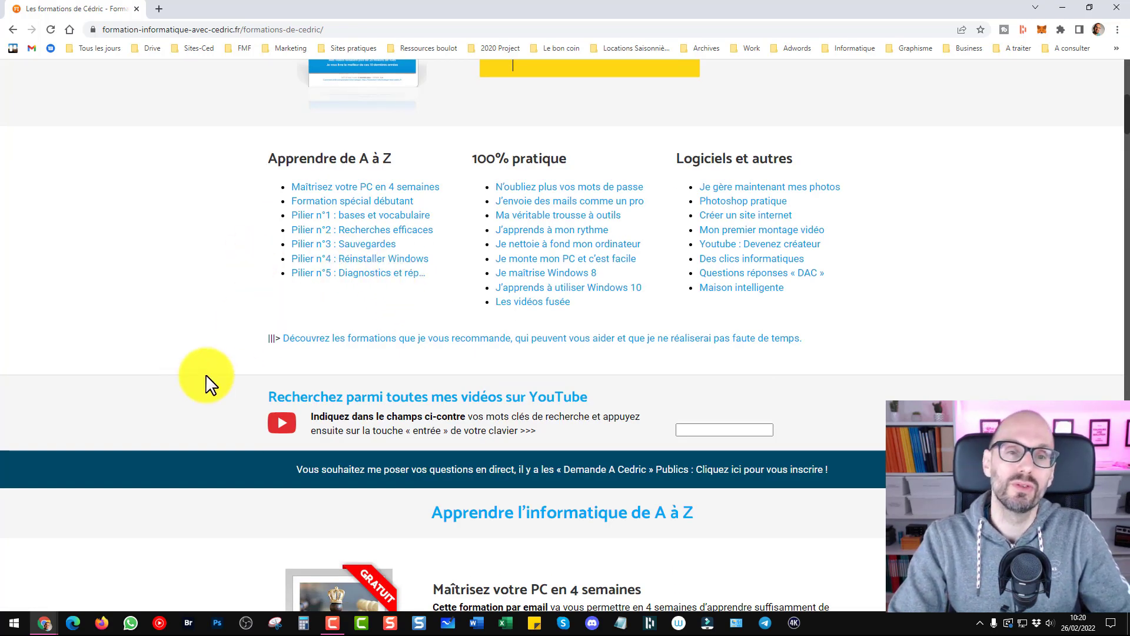
{"action": "left_click", "coordinate": [201, 281]}
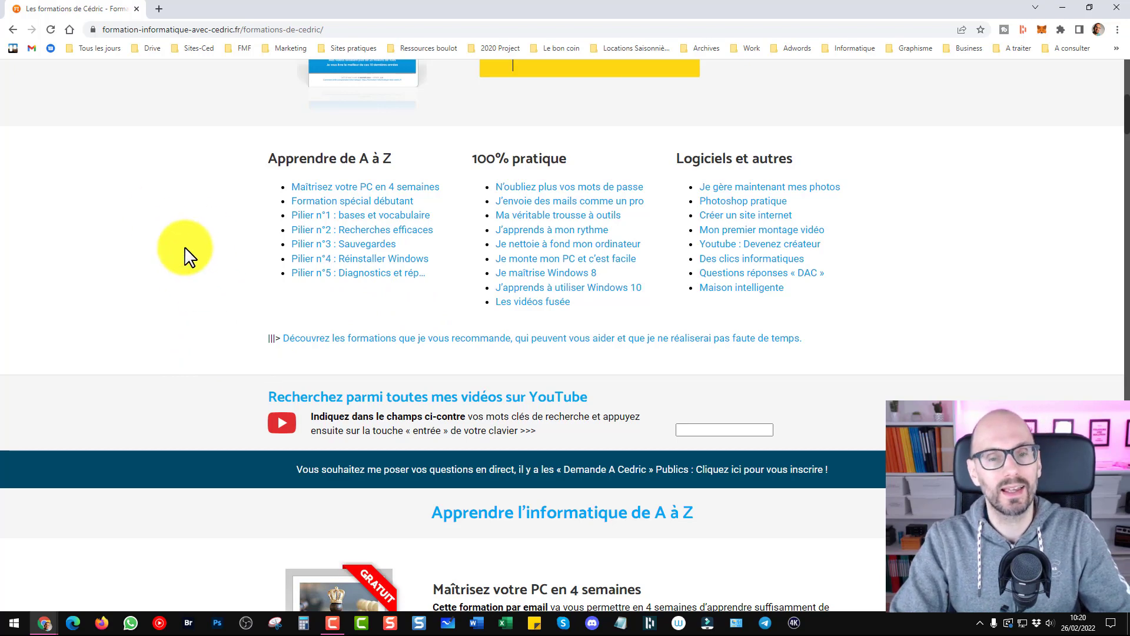
{"action": "scroll", "coordinate": [241, 348], "scroll_direction": "up", "scroll_amount": 8}
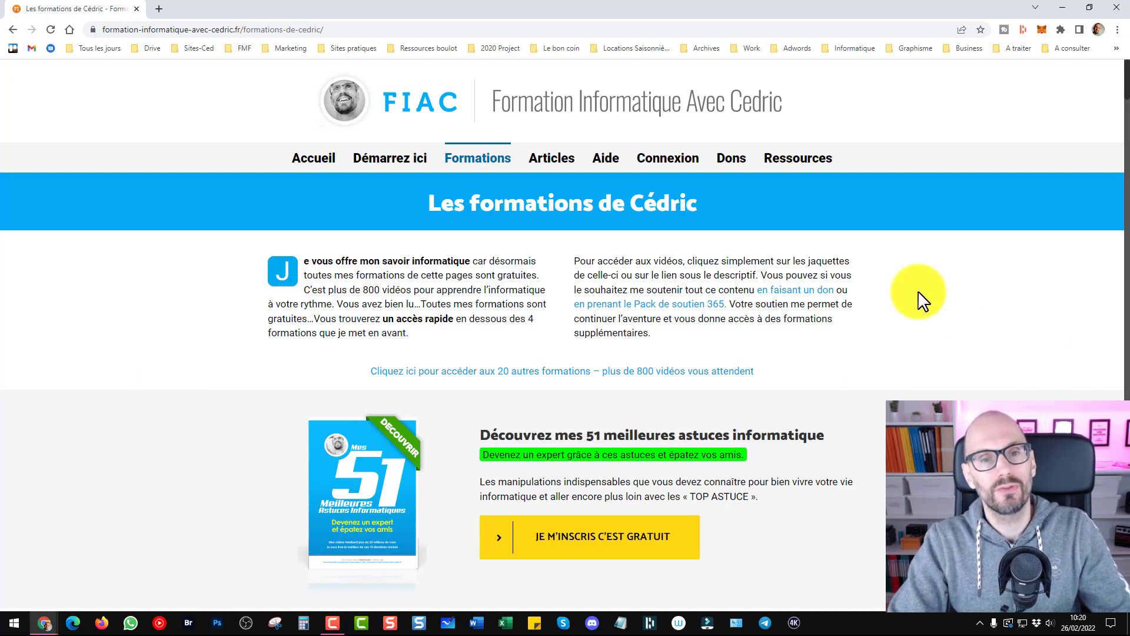
{"action": "scroll", "coordinate": [189, 194], "scroll_direction": "down", "scroll_amount": 8}
{"action": "scroll", "coordinate": [195, 287], "scroll_direction": "down", "scroll_amount": 10}
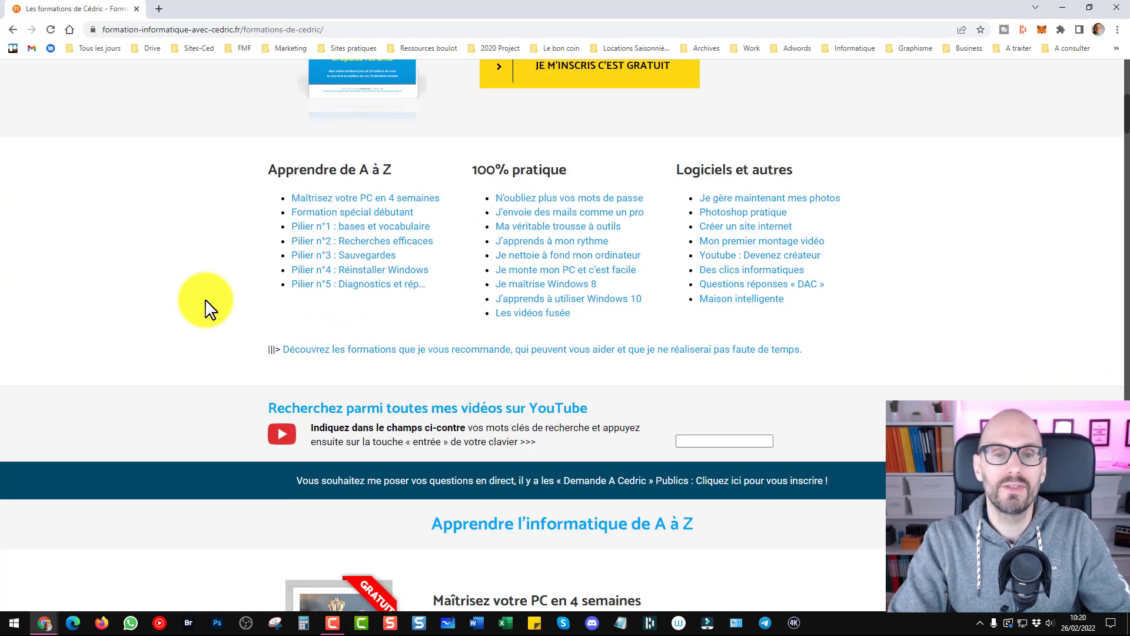
{"action": "scroll", "coordinate": [287, 166], "scroll_direction": "down", "scroll_amount": 20}
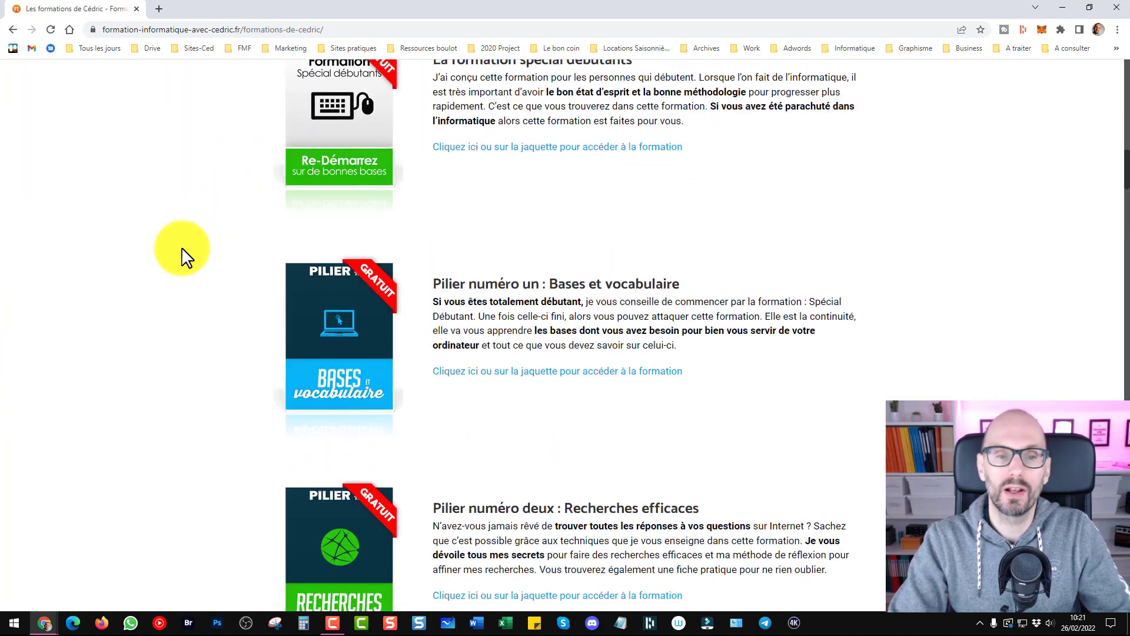
{"action": "scroll", "coordinate": [208, 312], "scroll_direction": "down", "scroll_amount": 20}
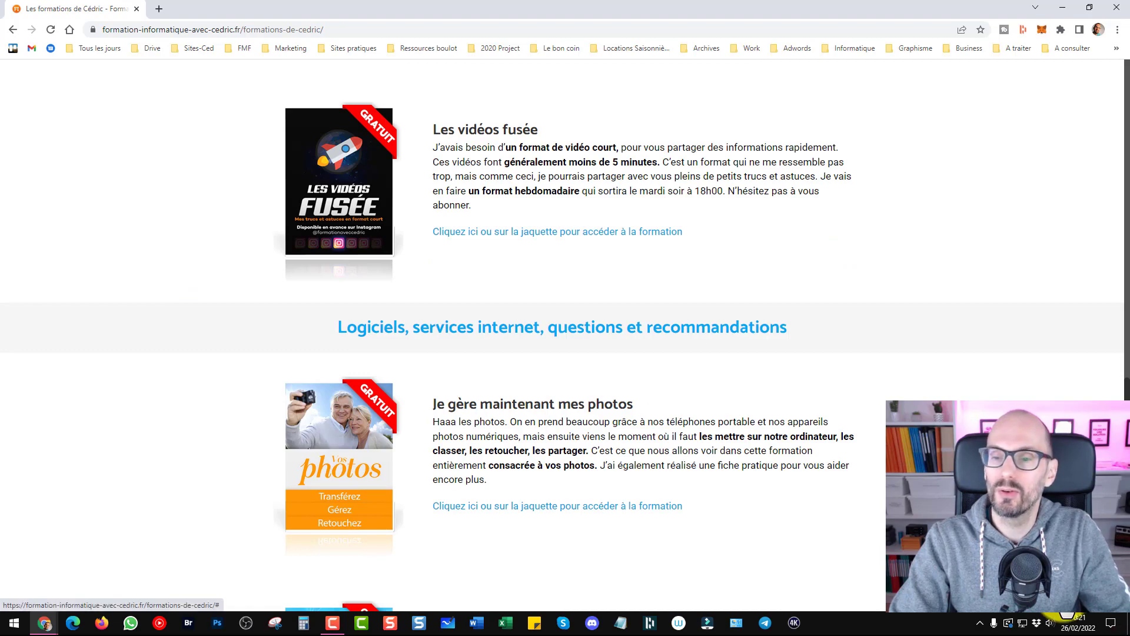
{"action": "scroll", "coordinate": [240, 379], "scroll_direction": "up", "scroll_amount": 20}
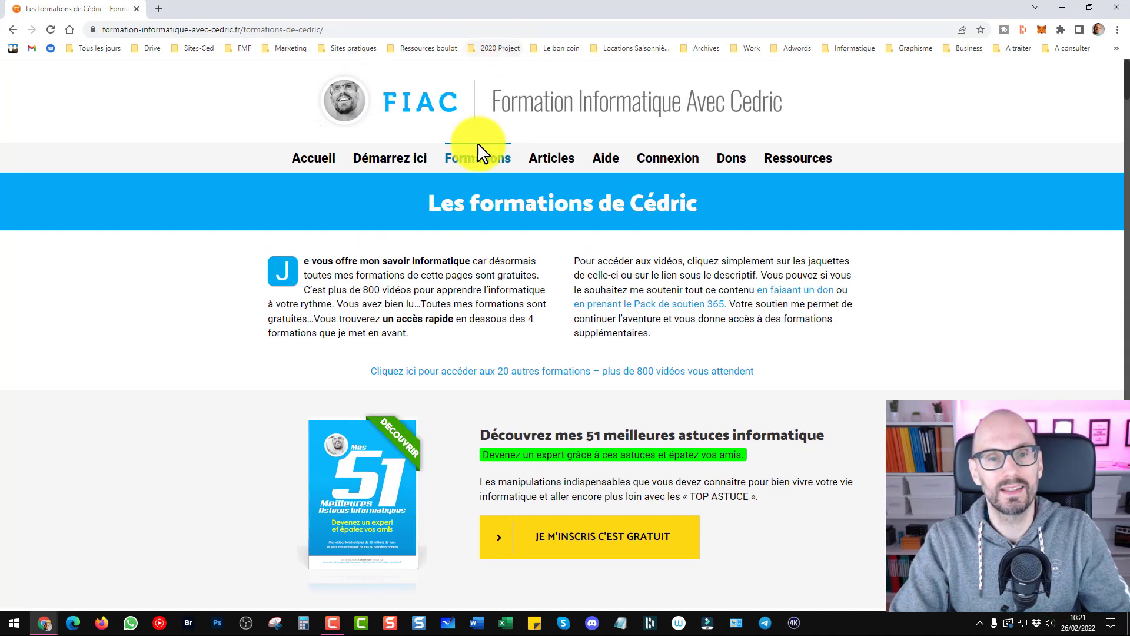
{"action": "left_click", "coordinate": [493, 103]}
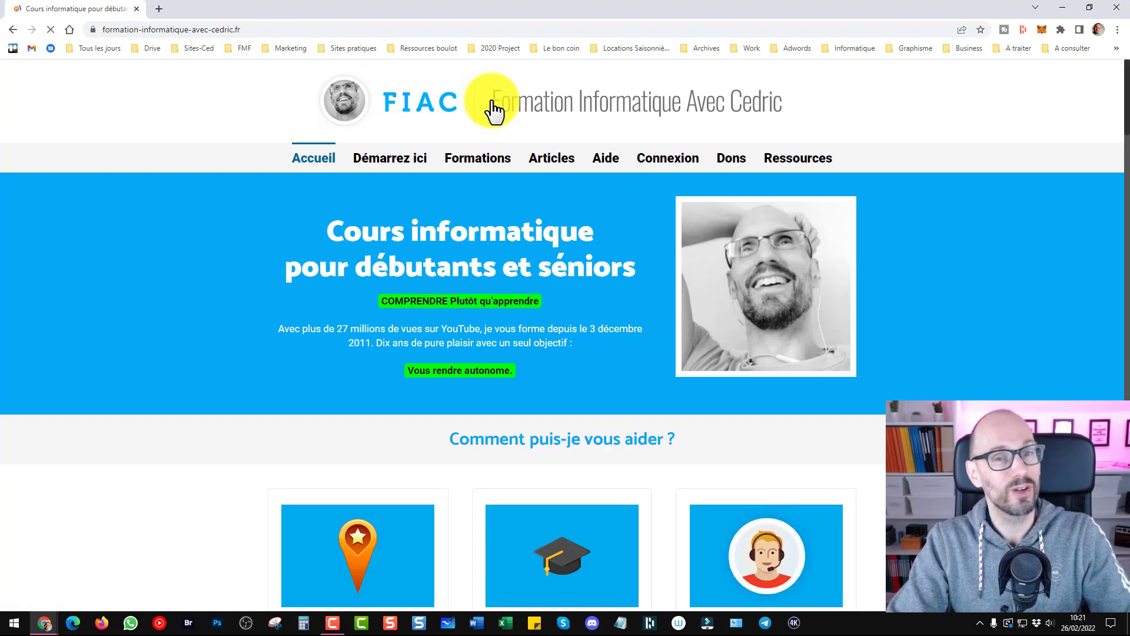